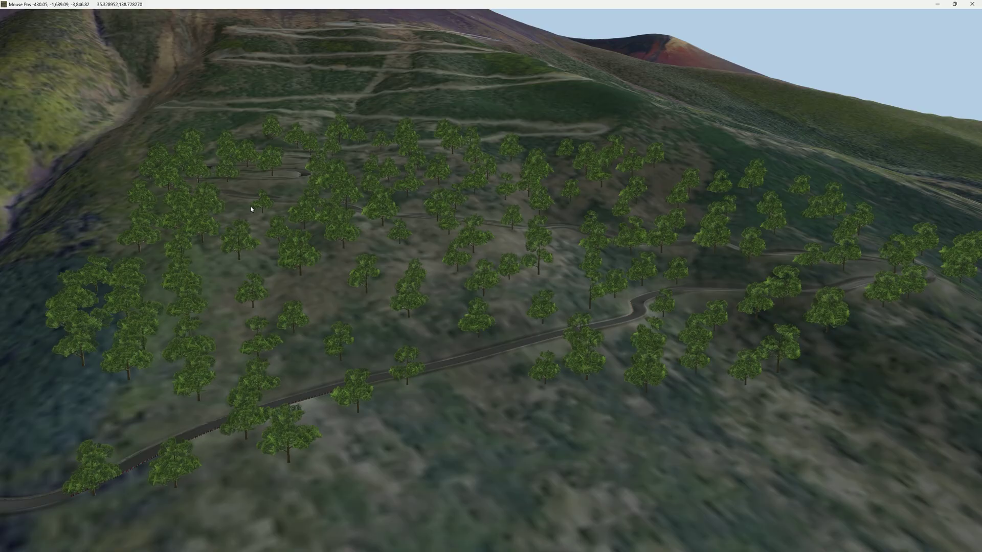
Export the Mt Fuji track to Assetto Corsa with everything included, after checking the FBX settings
click(9, 14)
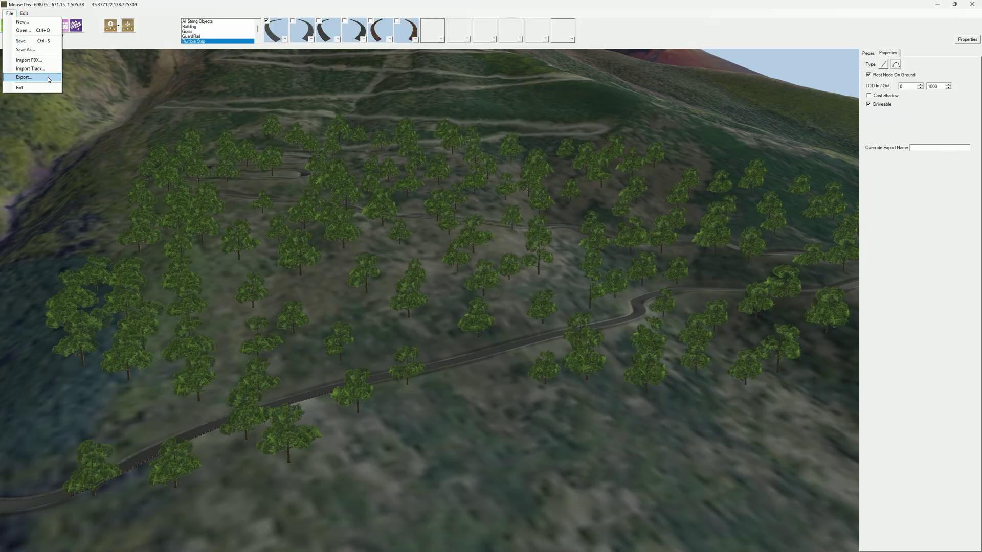
click(24, 78)
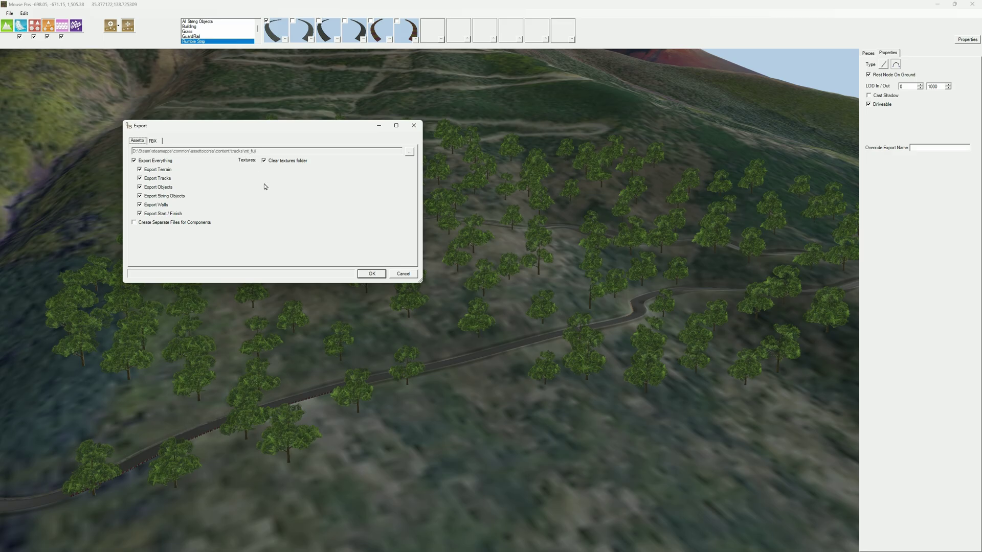
click(152, 141)
click(137, 142)
click(370, 275)
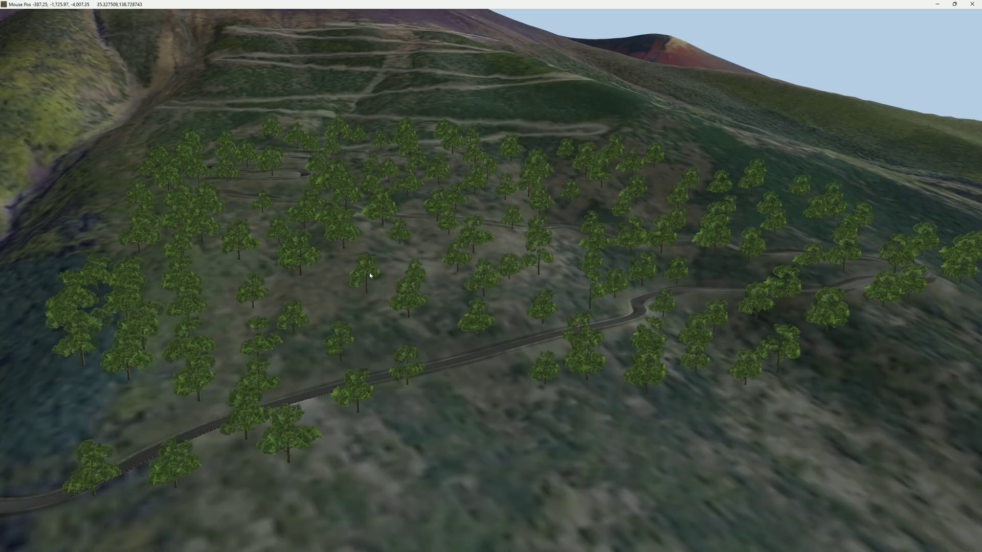
In File Explorer, open the exported mt_fuji folder and inspect its ai subfolder
key(alt+Tab)
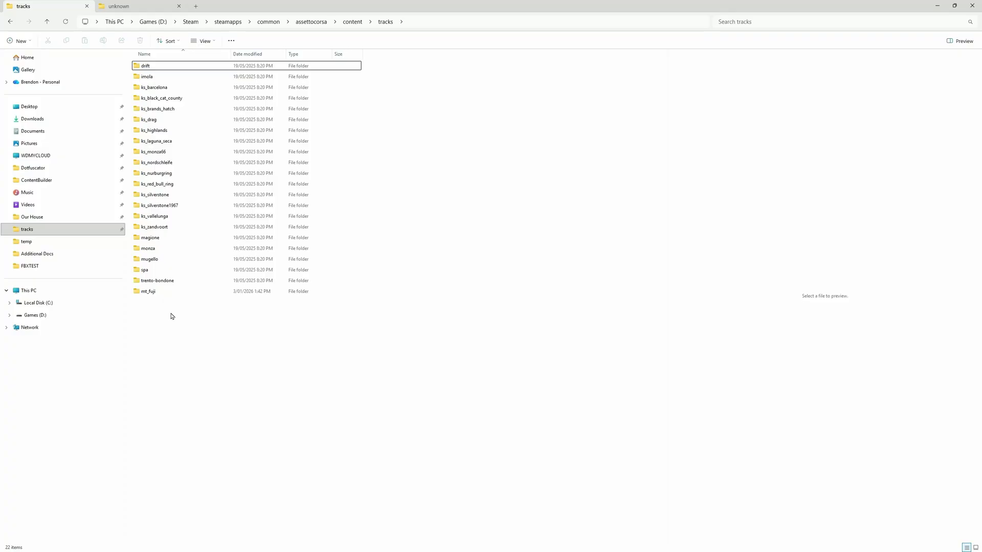
double_click(151, 292)
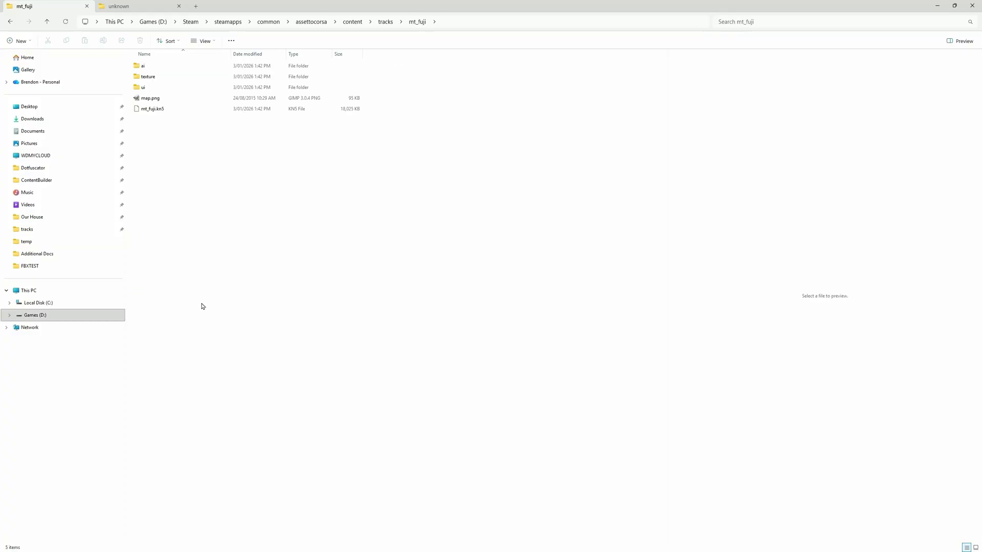
double_click(145, 70)
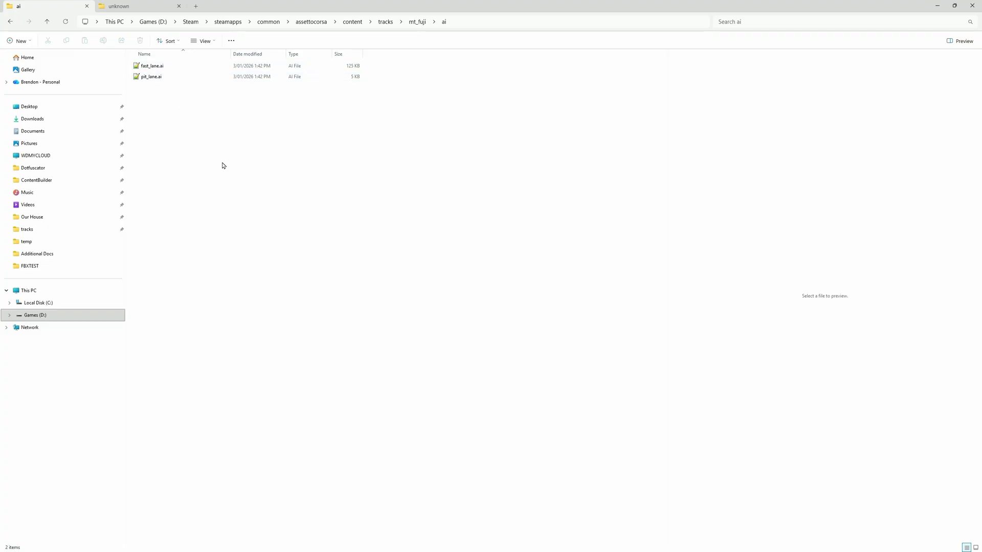
key(alt+Left)
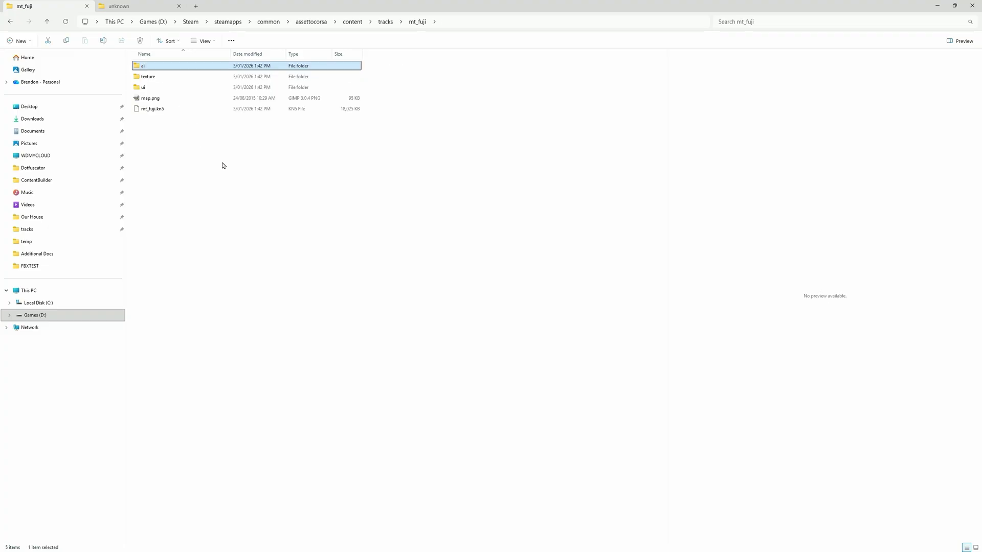
Browse the texture and ui subfolders, then return to the mt_fuji folder
key(Down)
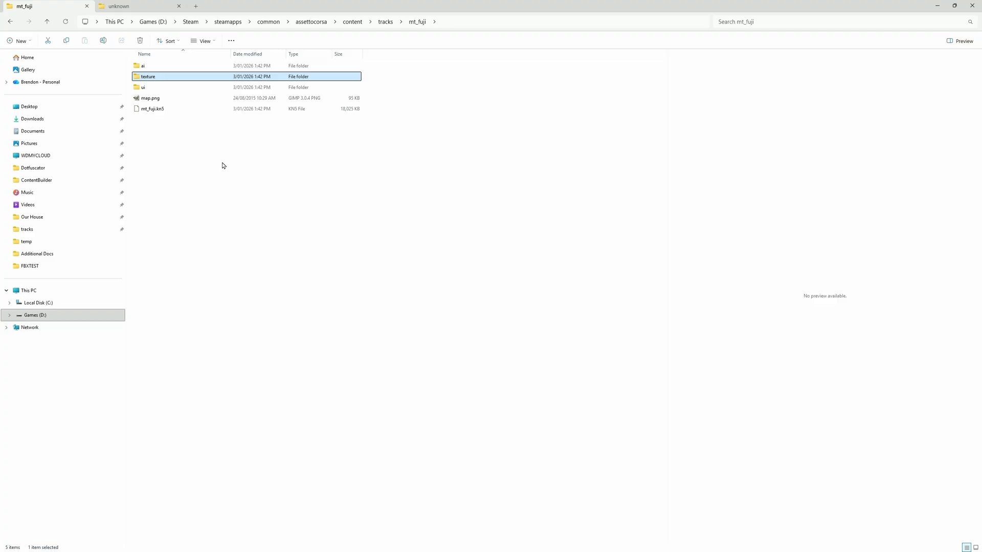
key(Return)
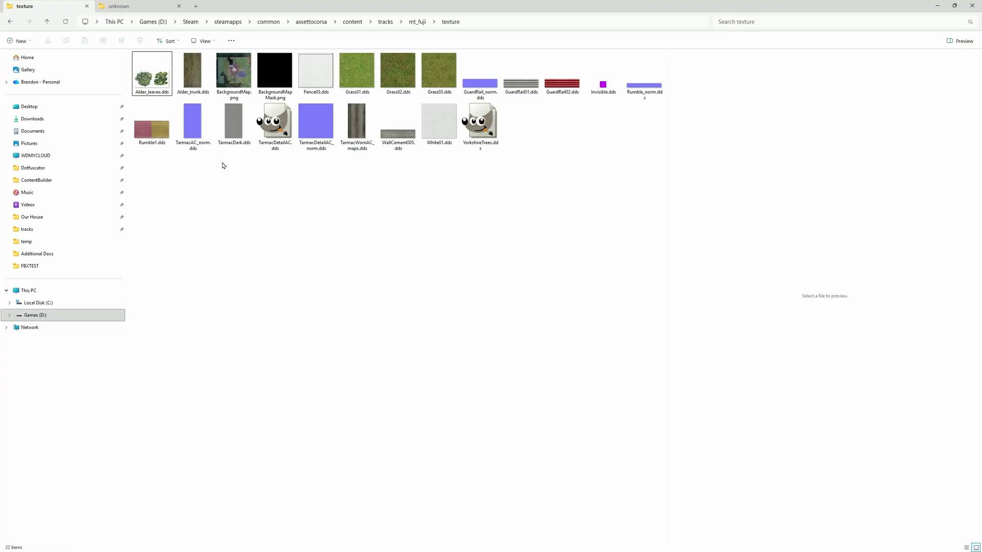
key(alt+Left)
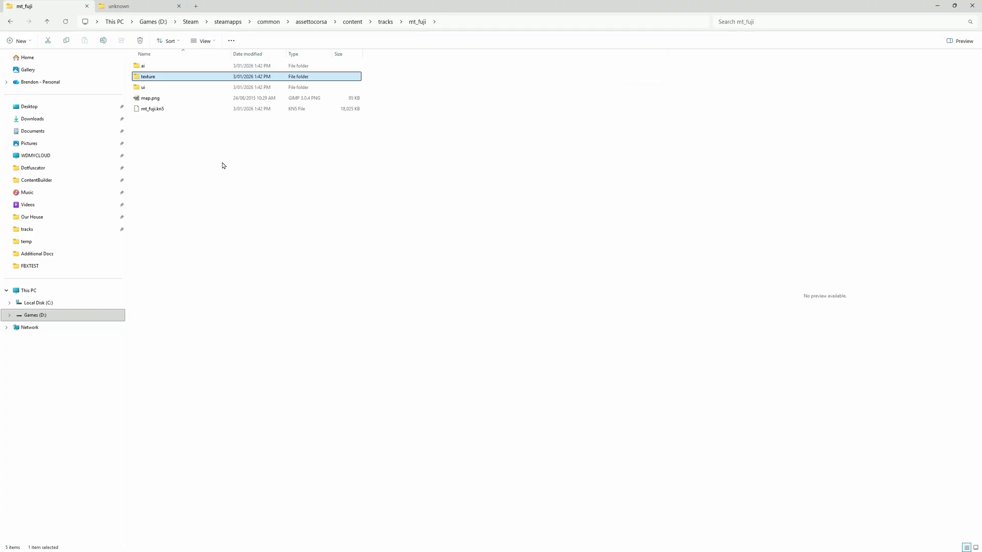
key(Down)
key(Return)
key(Right)
key(Right)
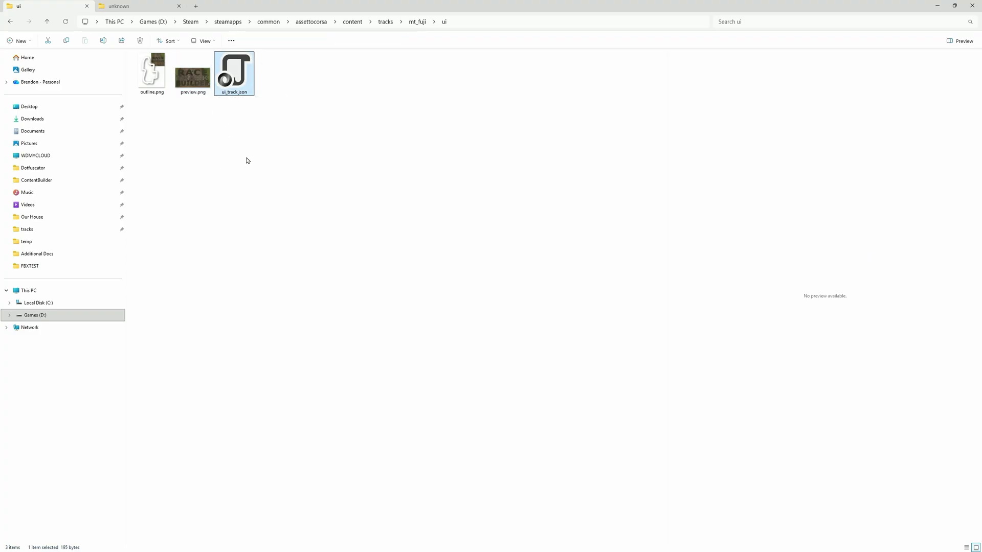
click(246, 161)
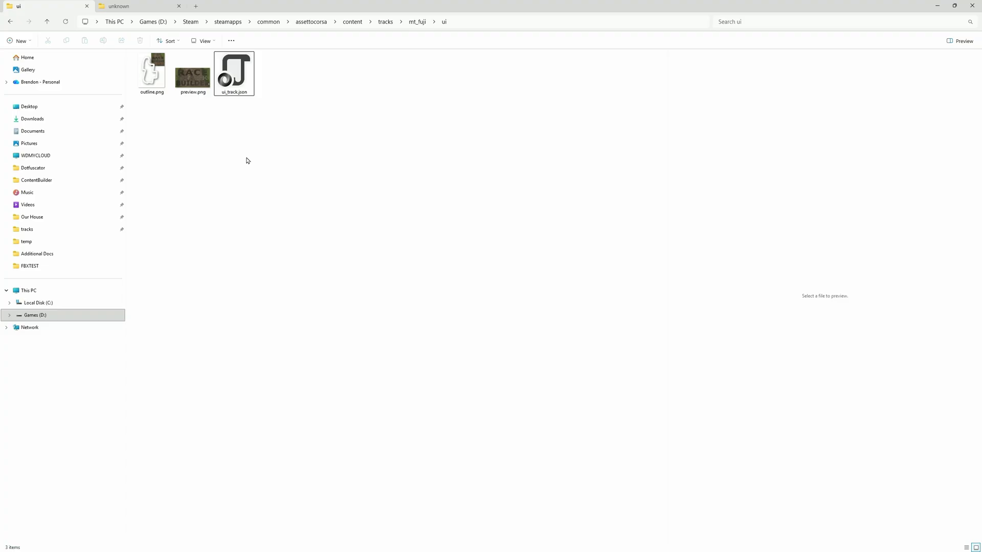
key(alt+Up)
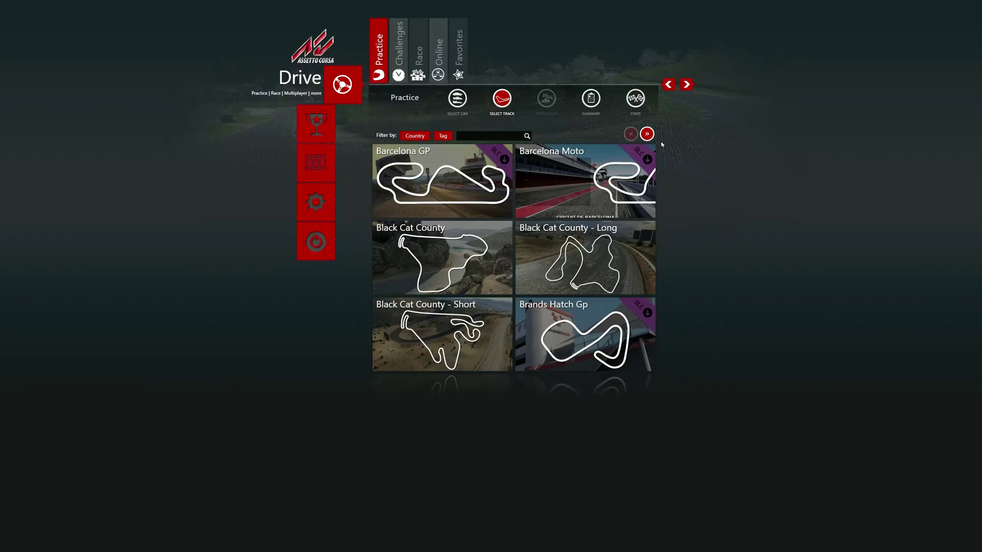
Page through the track list to Mt Fuji, select it and drive out of the pits
click(647, 134)
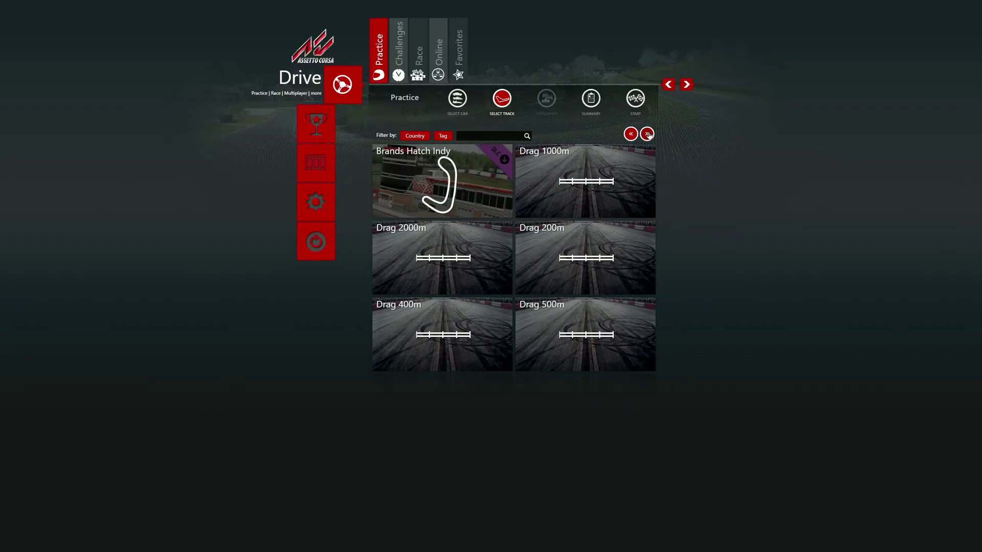
click(647, 134)
click(646, 134)
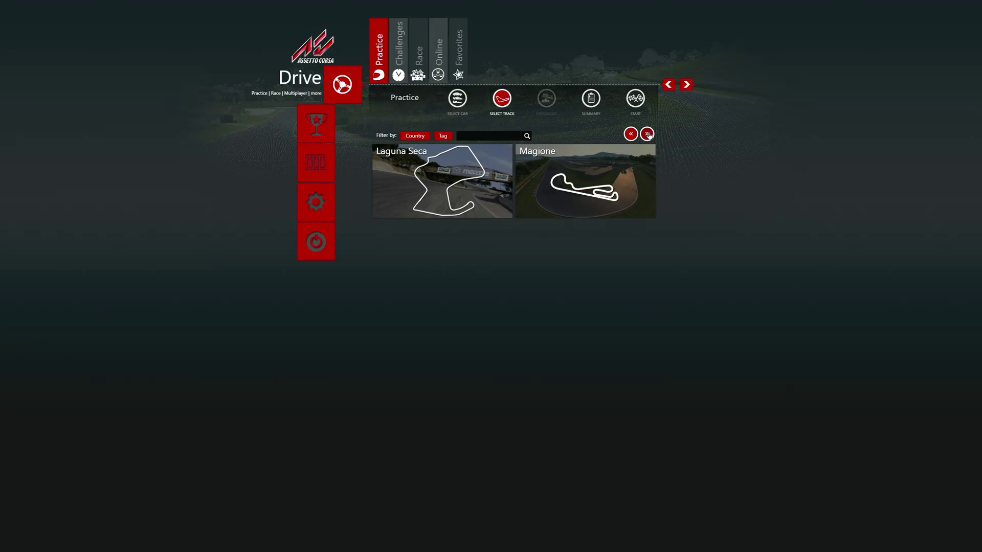
click(647, 134)
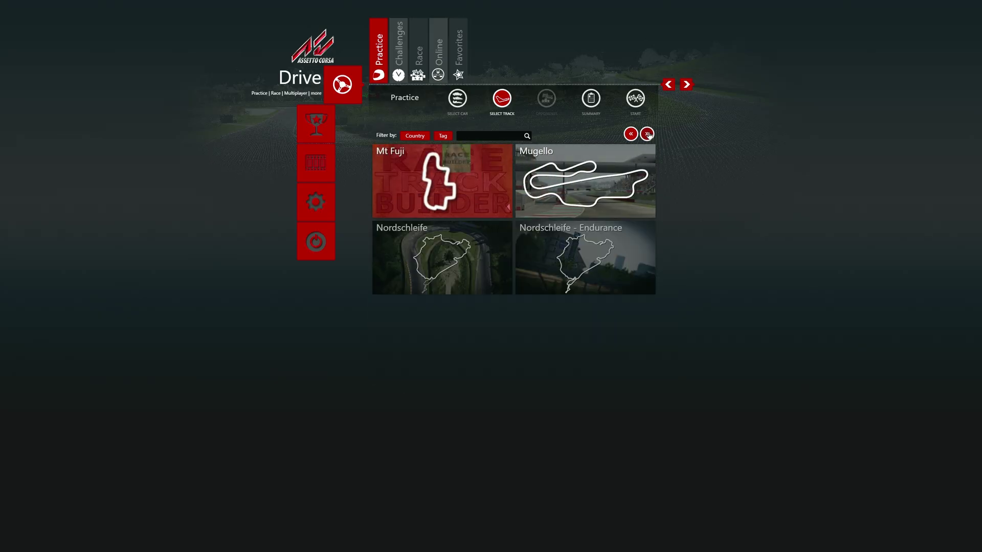
click(444, 179)
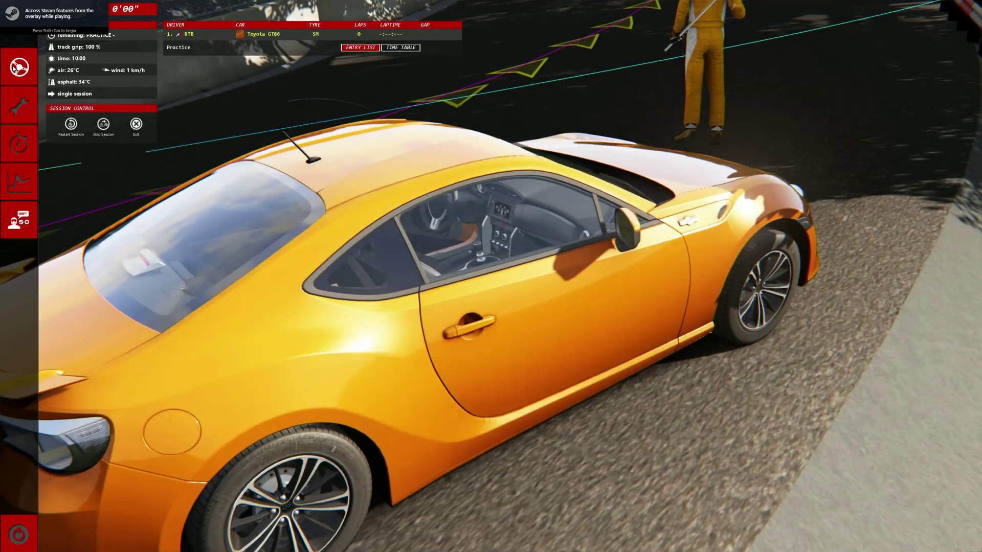
click(16, 68)
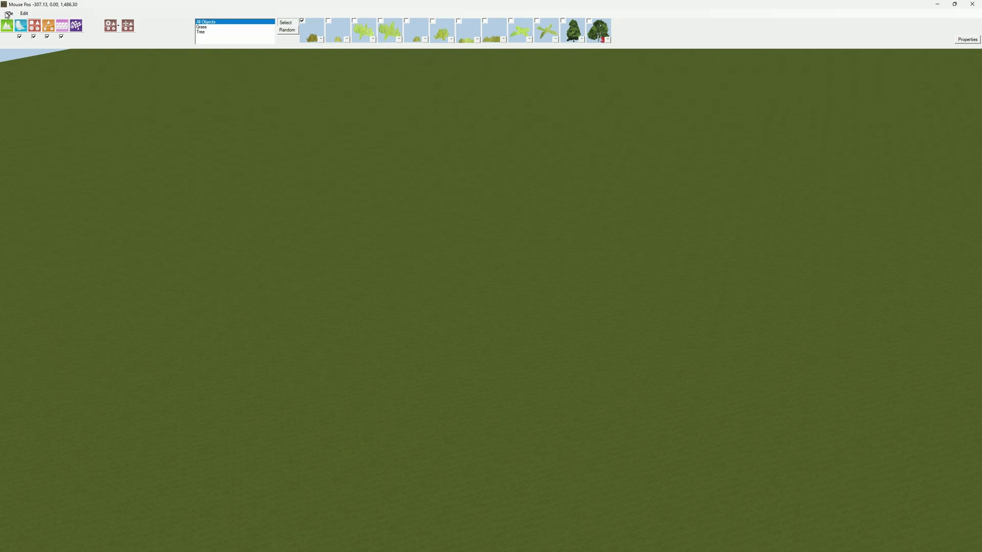
Start an FBX import of the file 'Test RTB FBX Import.fbx'
click(10, 13)
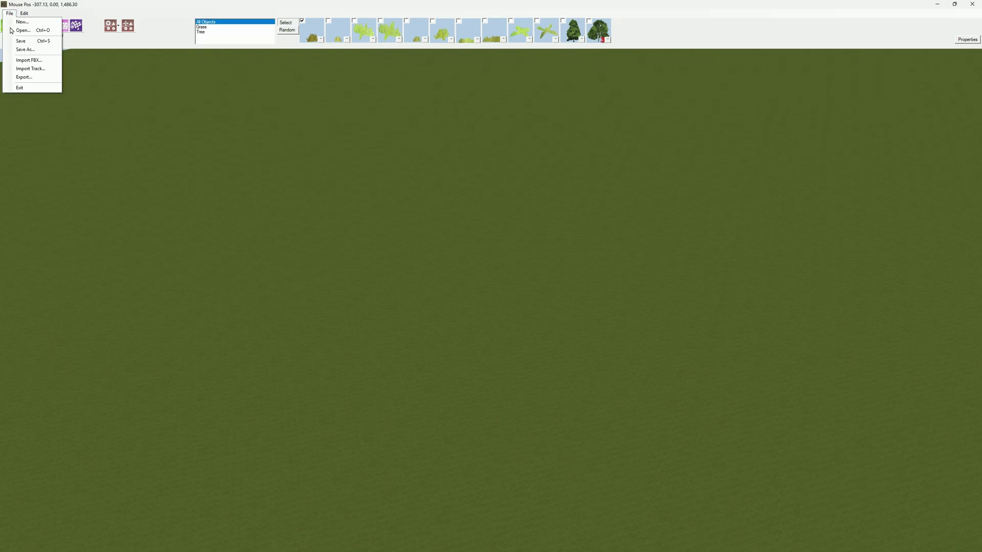
click(31, 60)
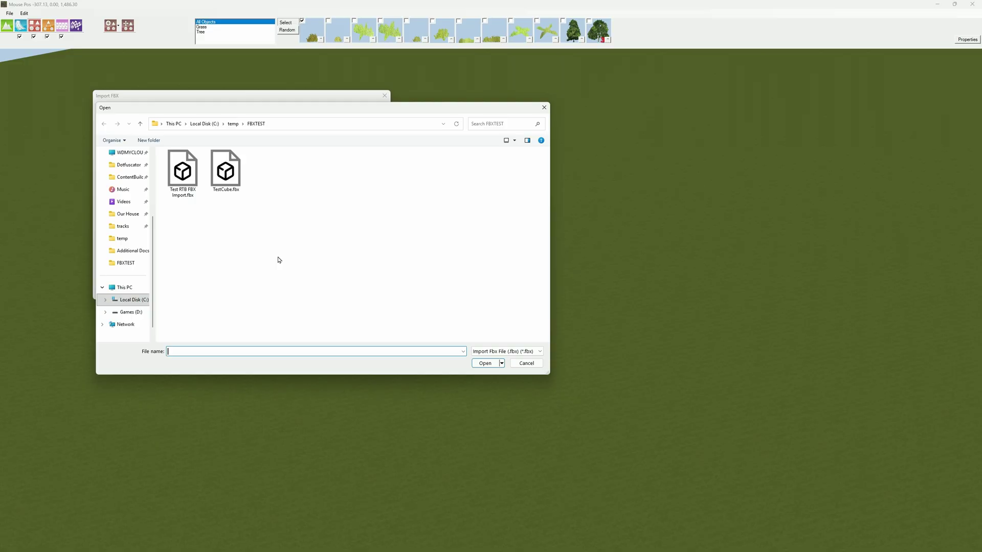
click(186, 181)
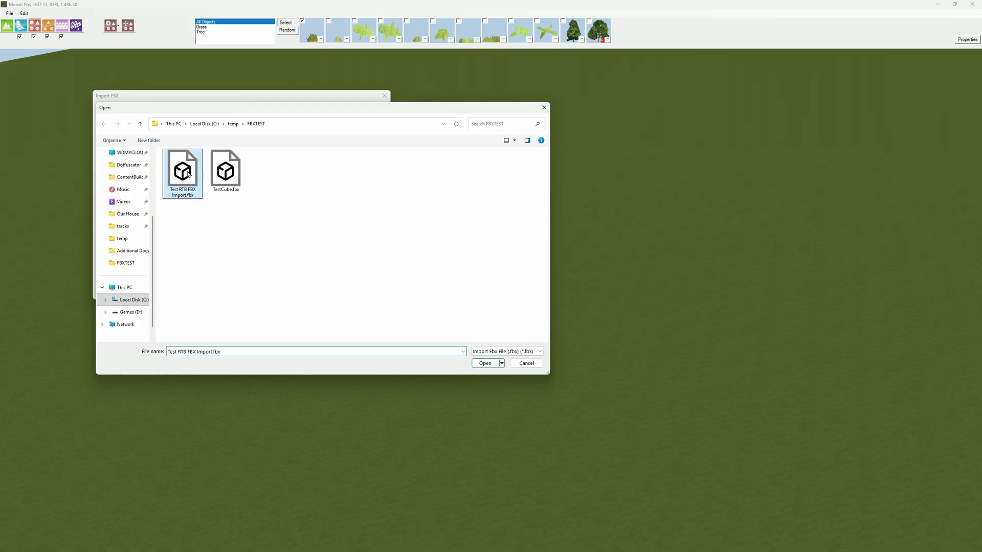
double_click(185, 182)
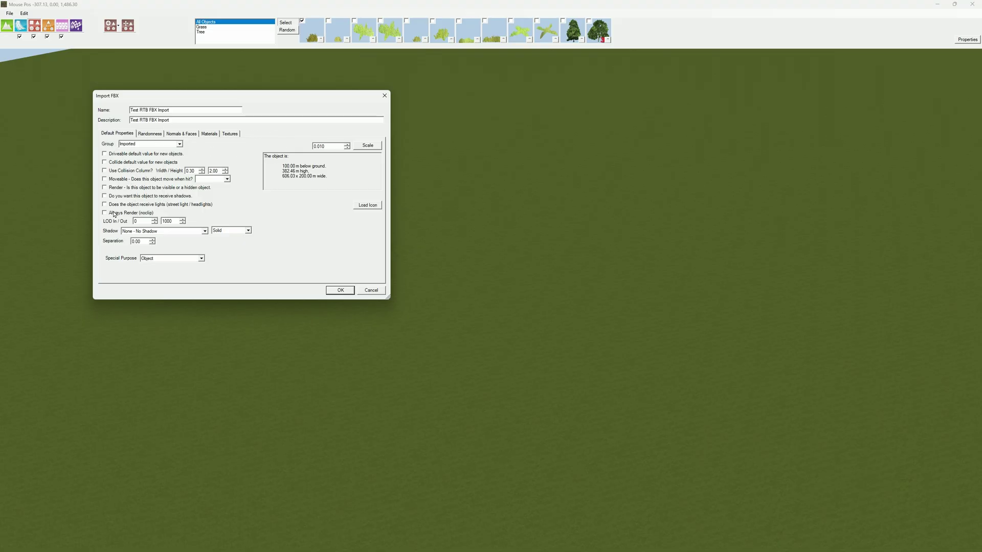
Leave default collision off and moveable unchanged, and apply a 0.010 scale to the model
click(122, 164)
click(112, 162)
click(227, 179)
click(227, 182)
drag(327, 176, 323, 147)
click(332, 178)
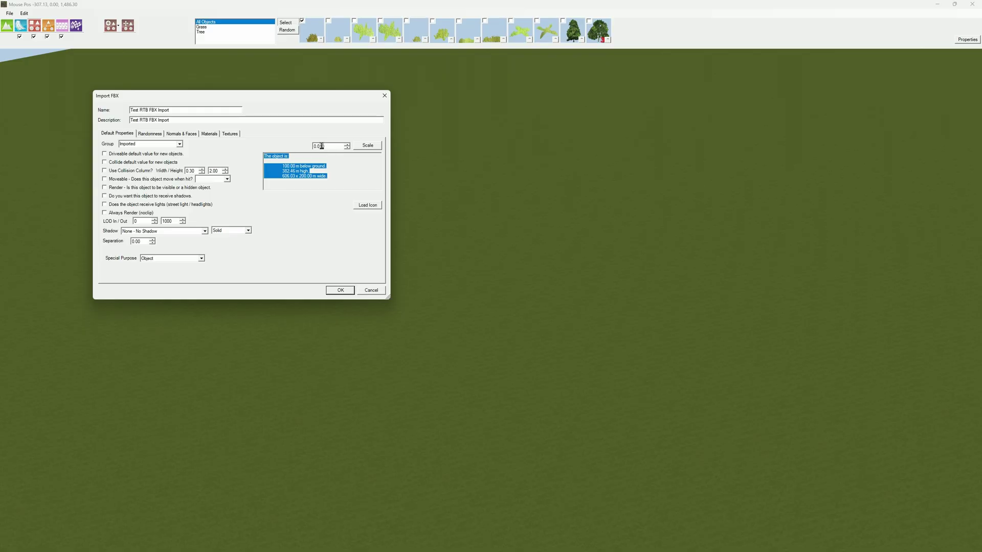
click(310, 178)
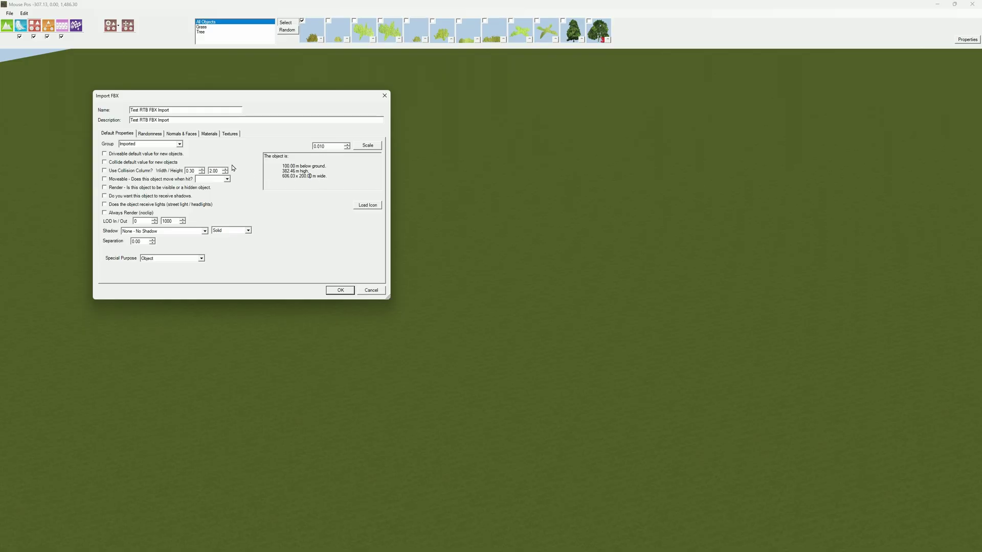
click(367, 146)
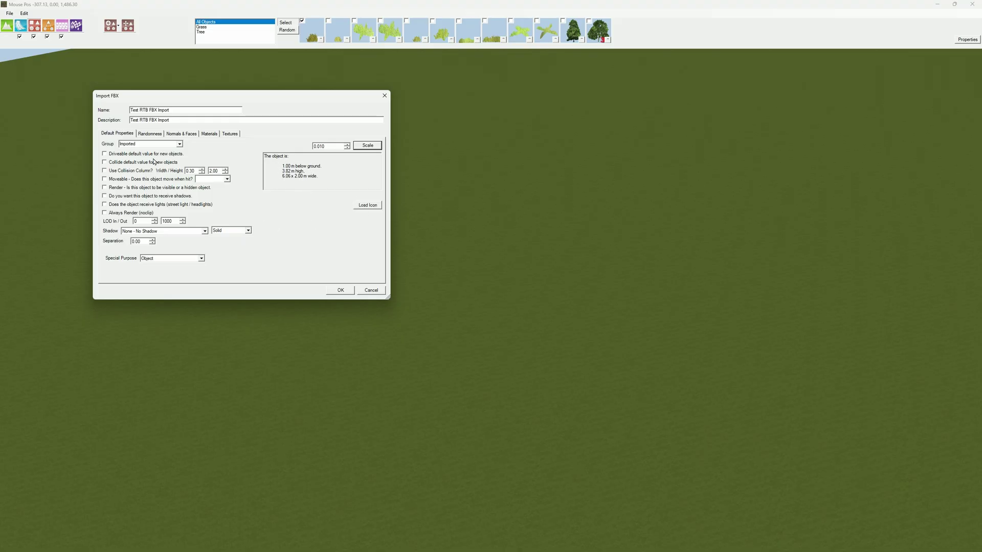
Review the Randomness, Normals & Faces, Materials and Textures tabs, then confirm the import
click(154, 135)
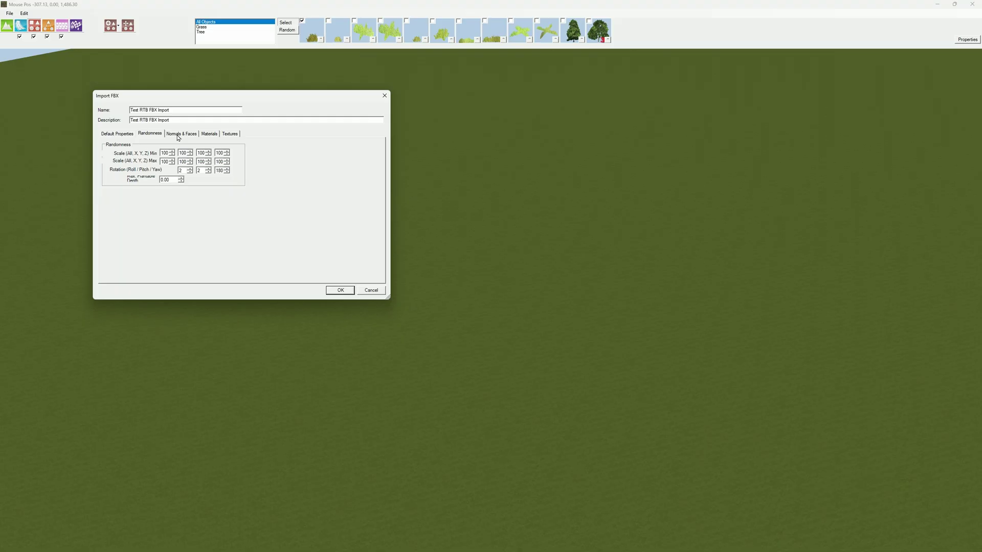
click(179, 135)
click(210, 136)
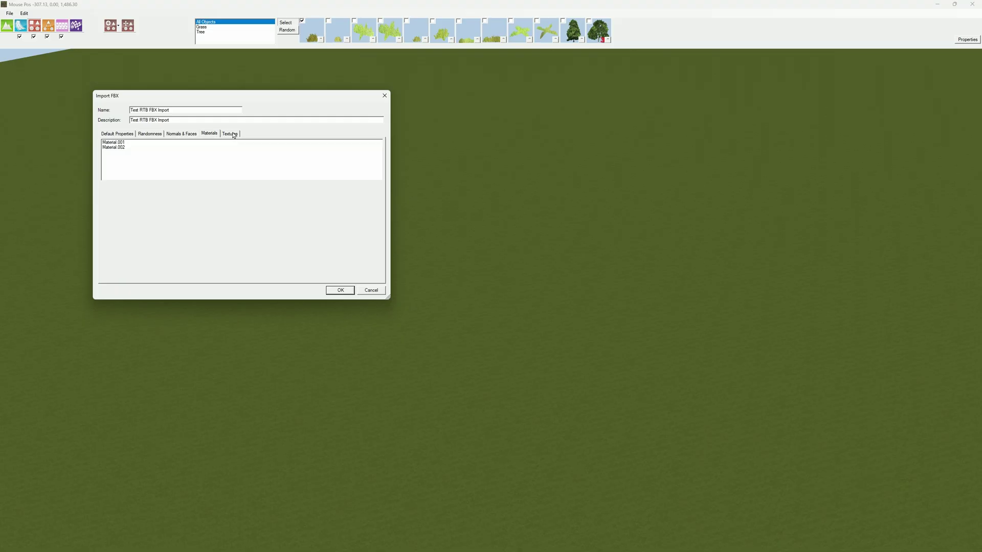
click(229, 135)
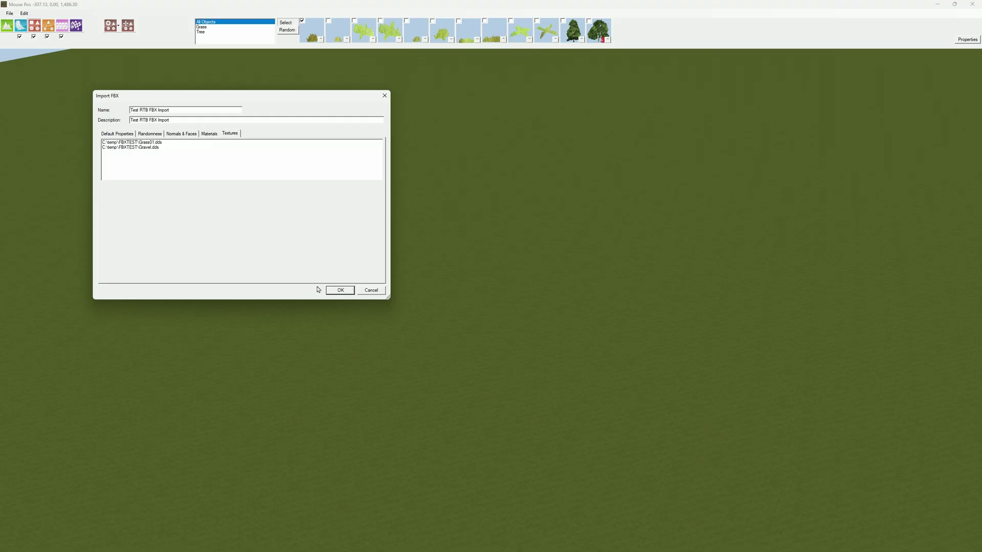
click(341, 290)
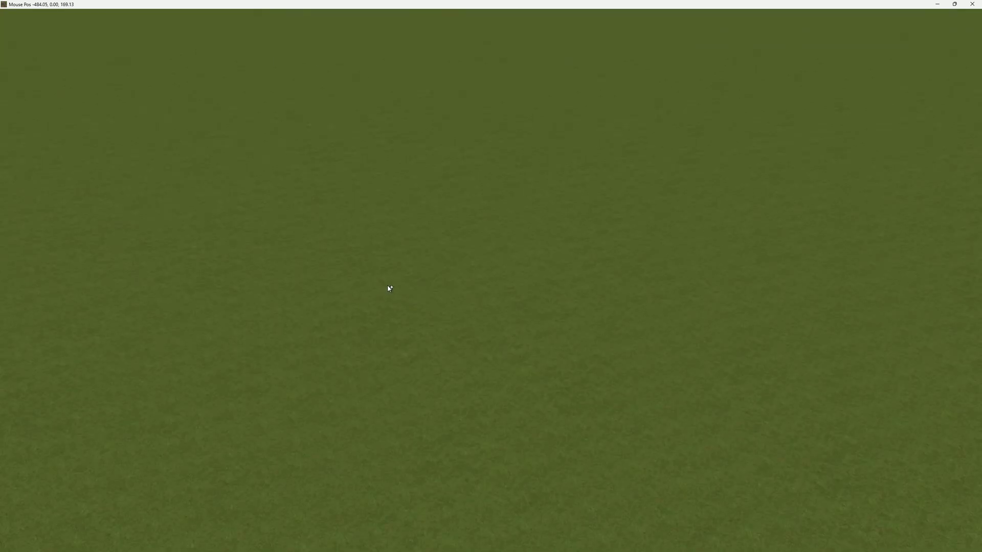
Select the block object thumbnail and place five copies of it on the grass
click(391, 261)
click(409, 272)
click(434, 270)
click(436, 293)
click(372, 307)
click(322, 282)
scroll(376, 241, up, 5)
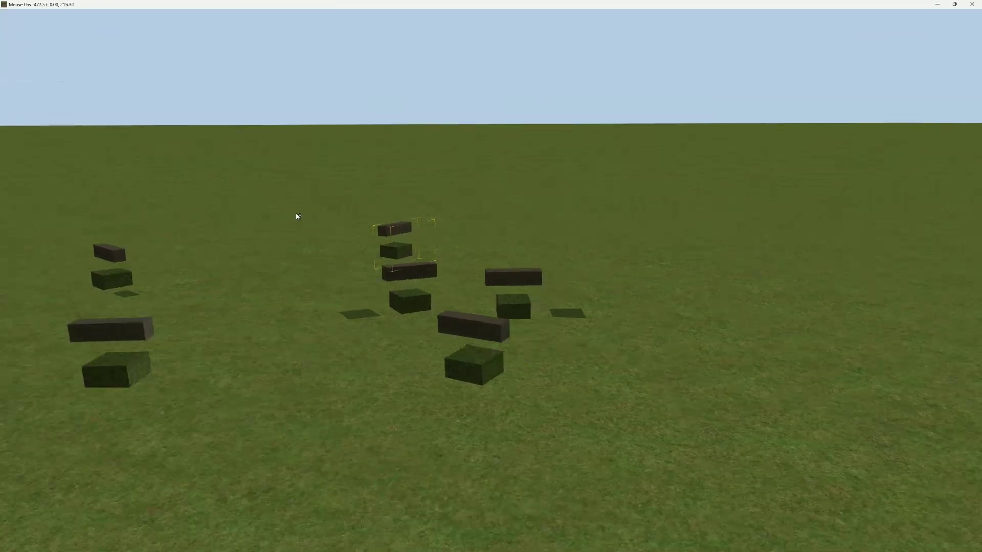
scroll(246, 210, down, 5)
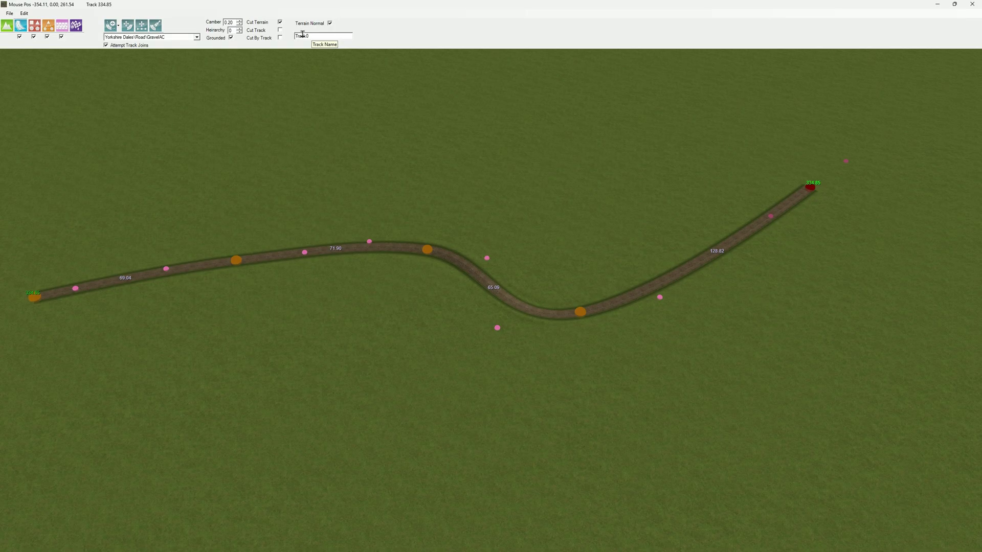
Hide the interface and track markers, then load the forested hillside venue project
click(111, 25)
click(127, 54)
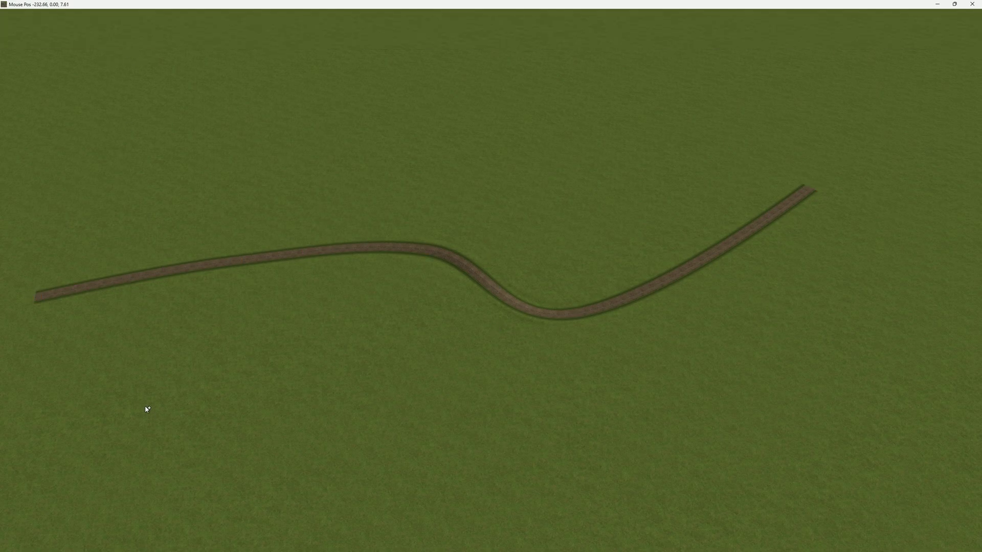
mouse_move(61, 415)
mouse_down()
mouse_move(170, 388)
mouse_move(432, 445)
mouse_move(669, 412)
mouse_move(869, 313)
mouse_up()
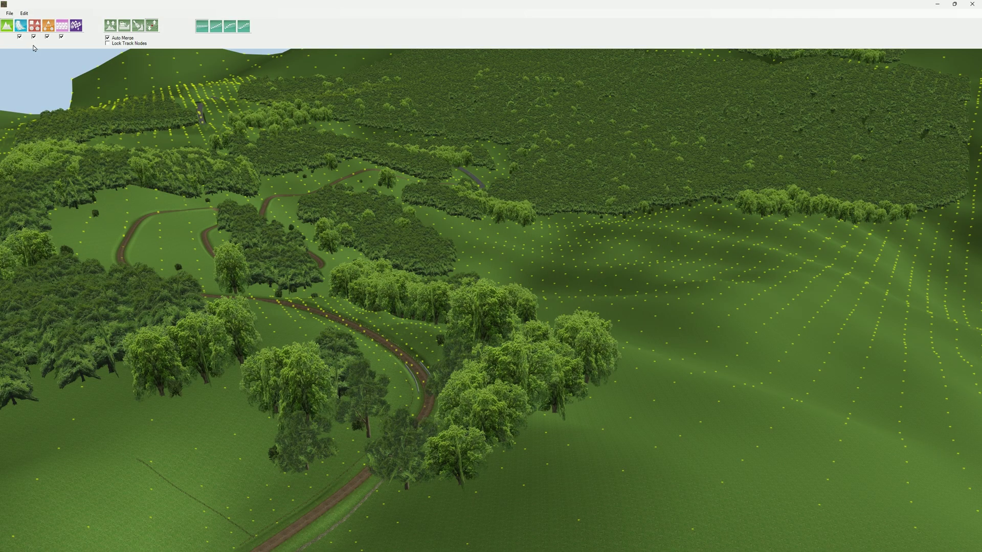
Jump between track, object, wall, race-grid and terrain tools using number-key shortcuts 1–6
key(2)
key(5)
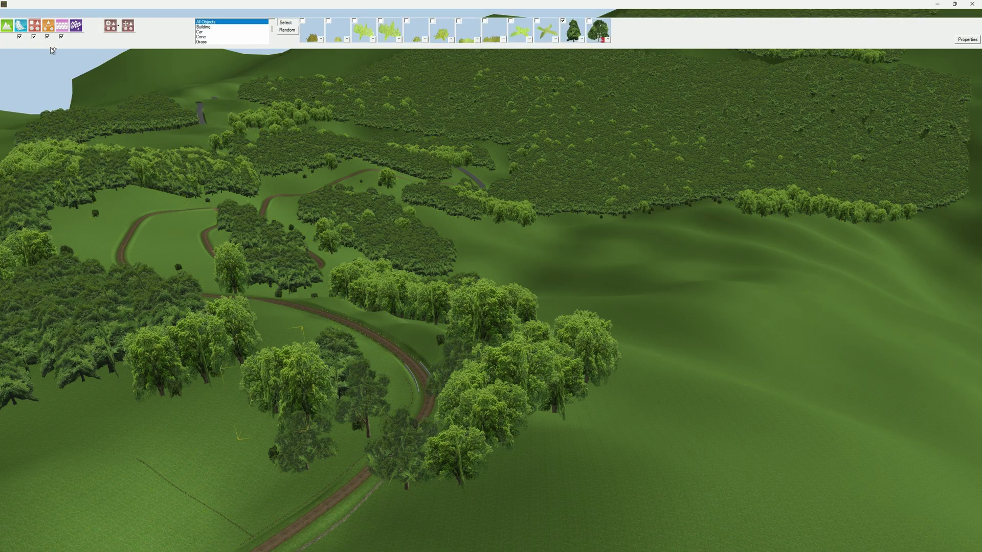
key(4)
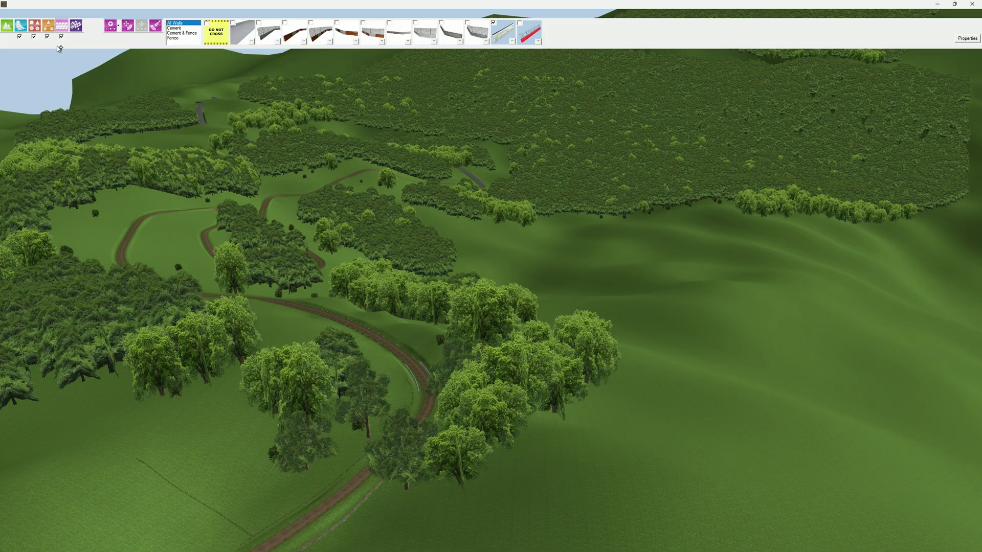
key(6)
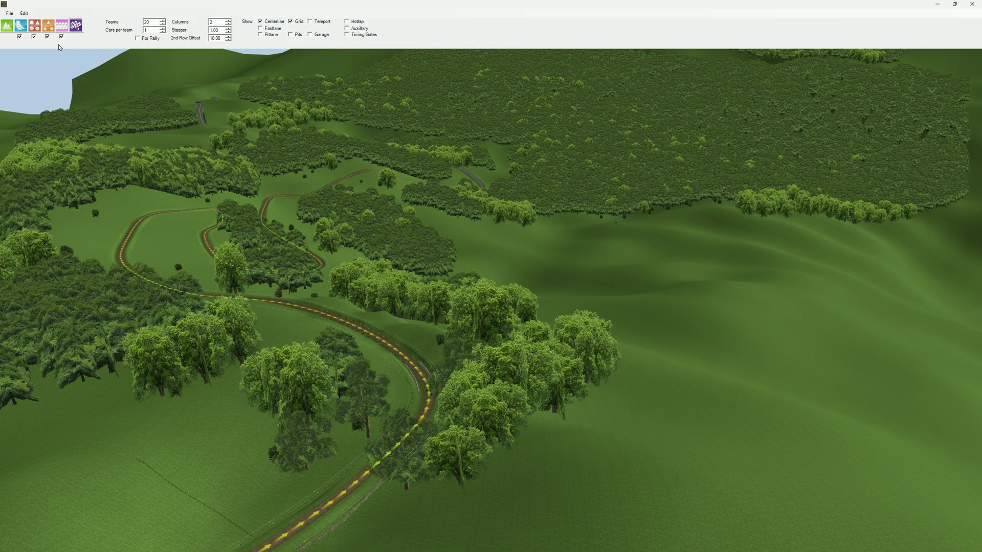
key(1)
key(4)
key(5)
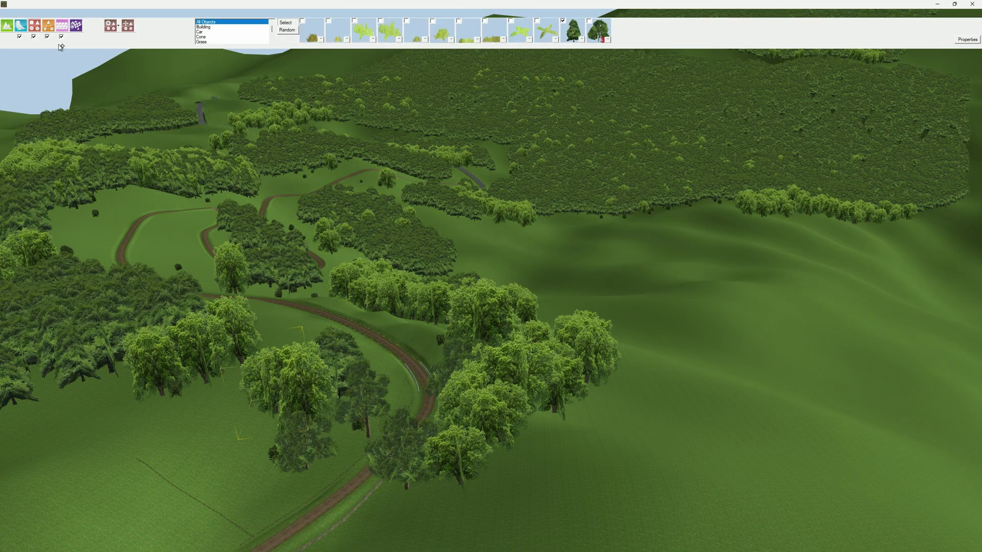
key(4)
key(6)
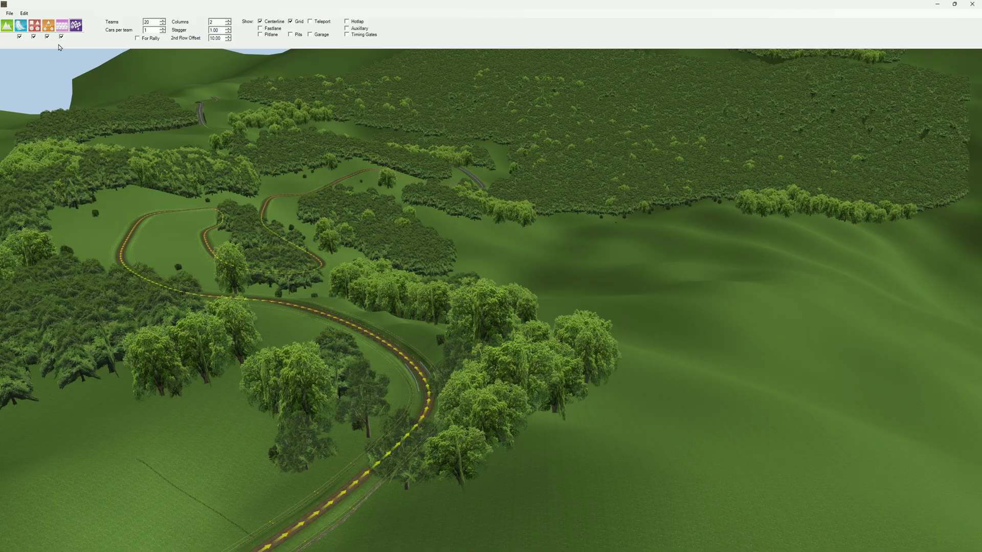
key(1)
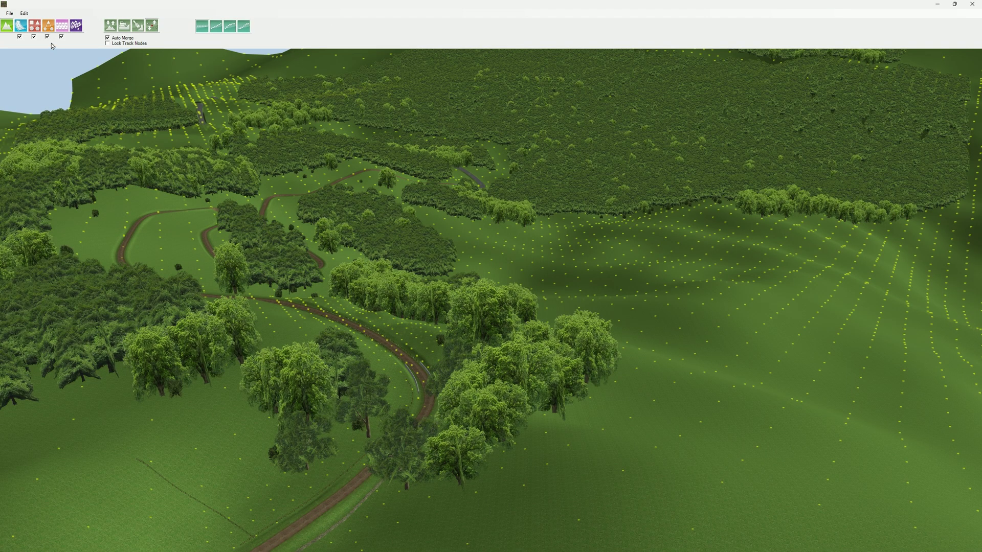
Cycle the terrain editing modes, then switch between terrain sculpting and track tools via icons and T
key(1)
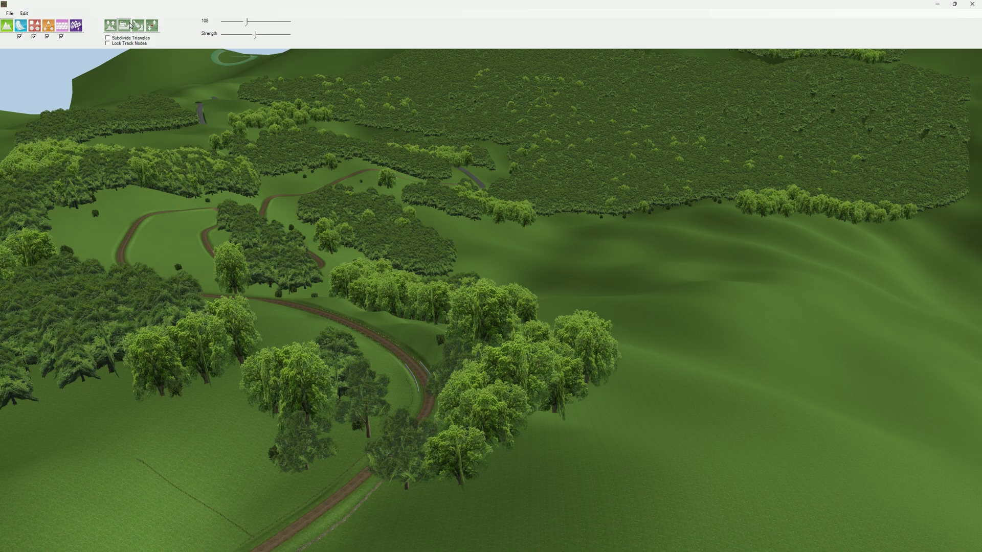
key(1)
key(1)
key(1)
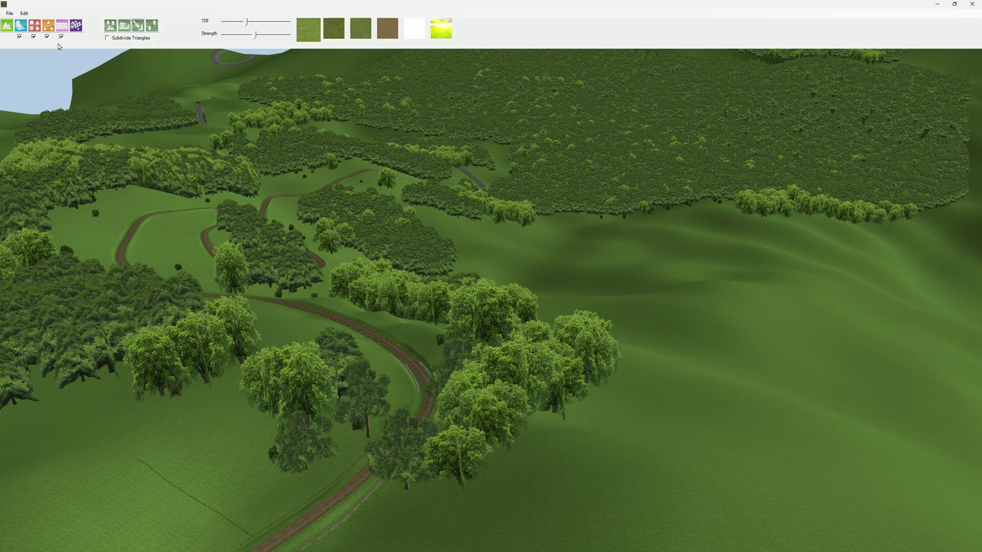
key(1)
key(1)
key(1)
key(1)
key(1)
key(1)
key(1)
key(1)
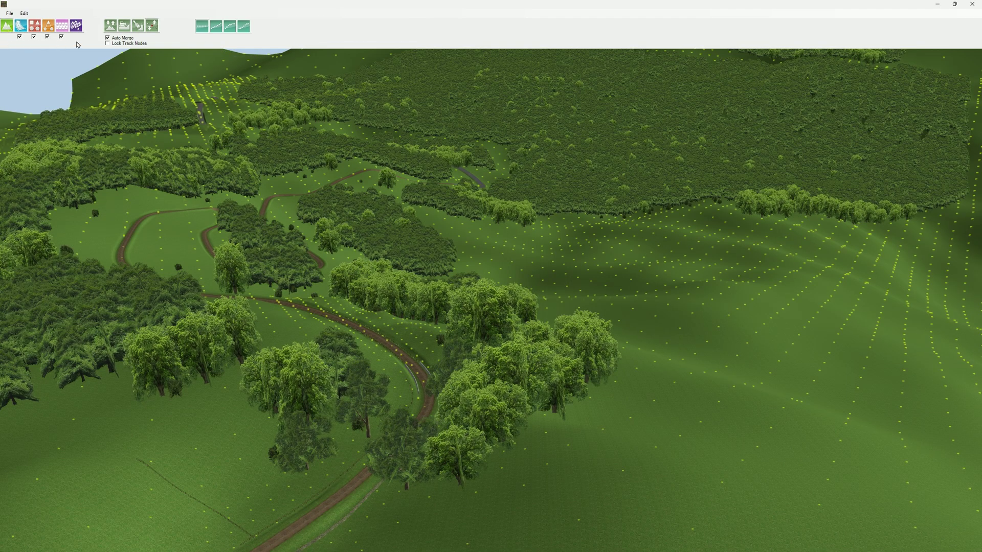
click(7, 28)
click(21, 30)
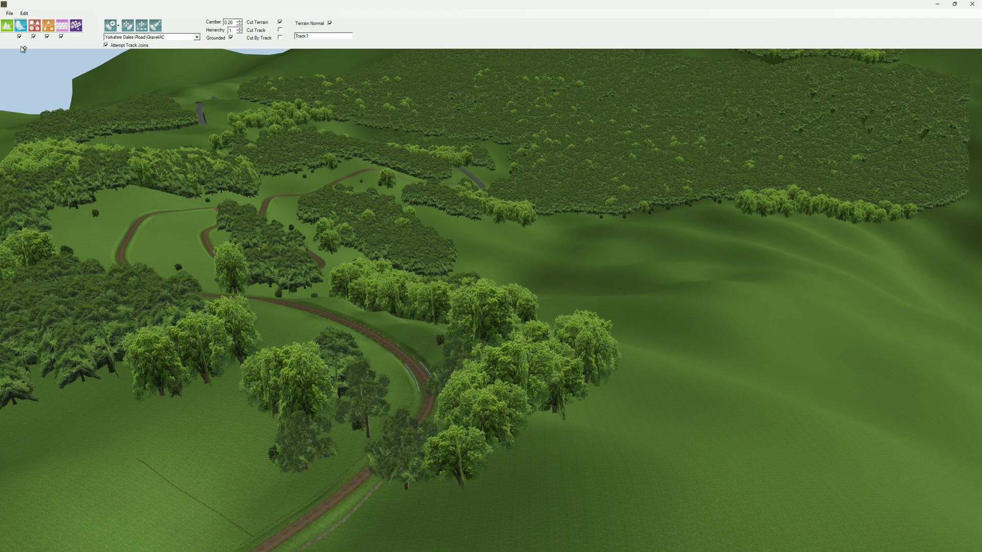
key(t)
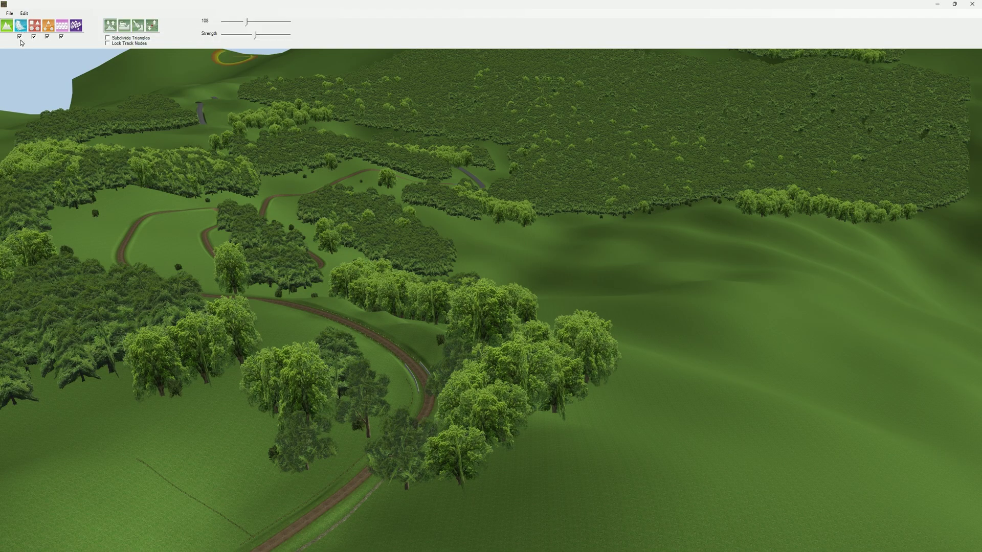
click(21, 27)
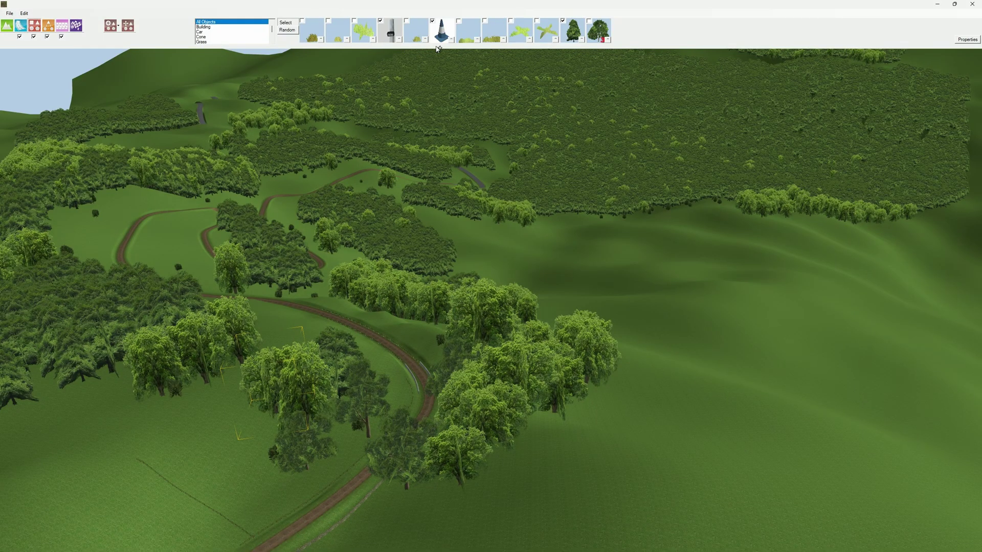
Assign Porta Loo Blue to an object thumbnail slot from the full object browser
click(478, 40)
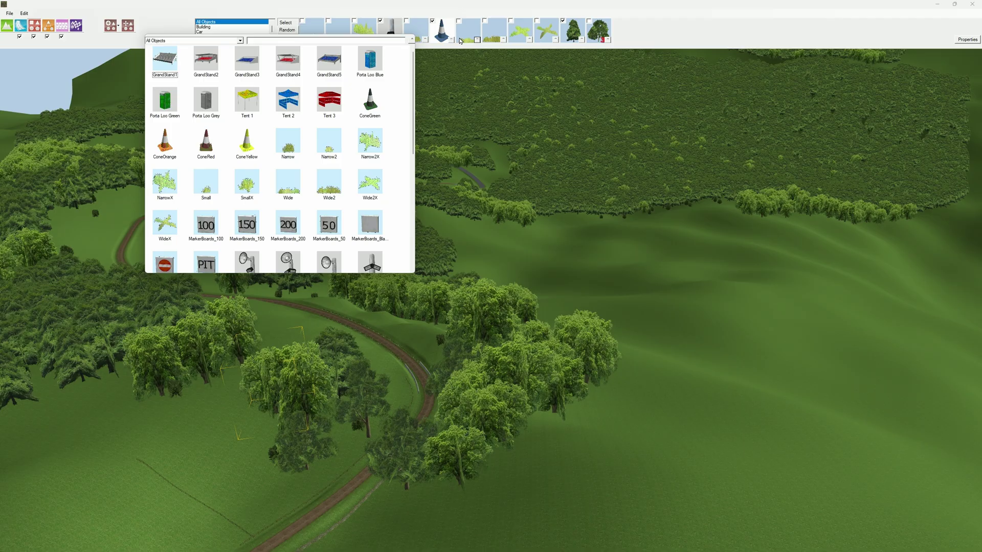
click(373, 64)
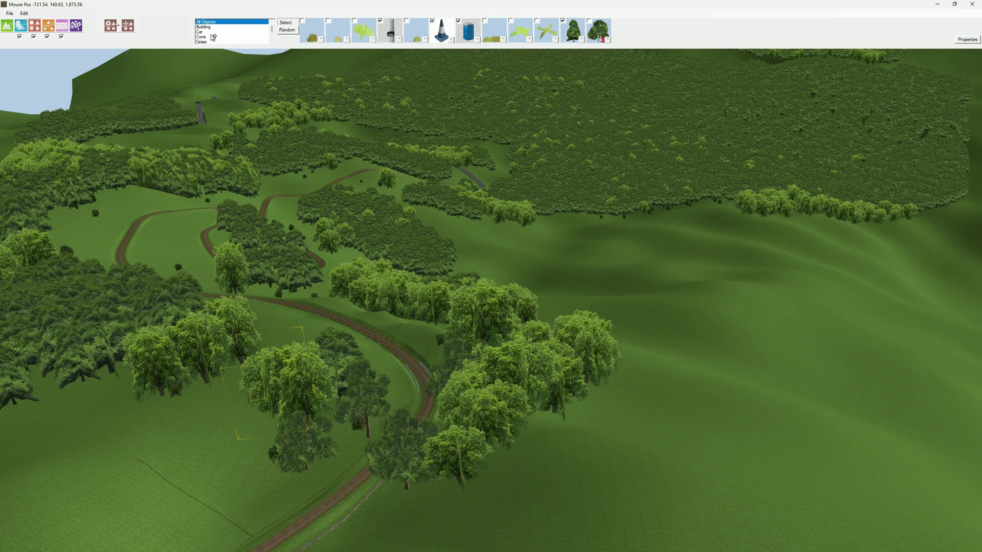
scroll(218, 36, down, 2)
scroll(218, 35, up, 3)
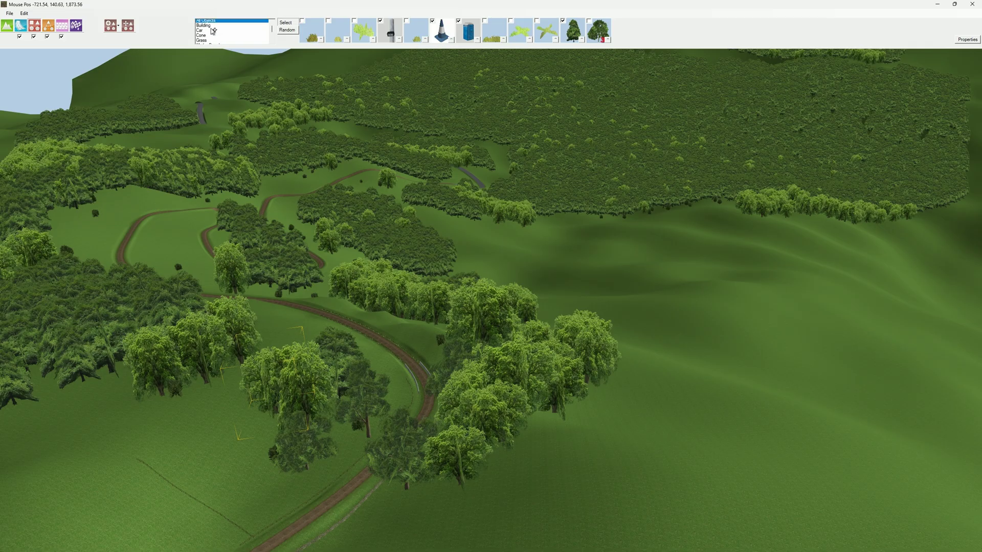
scroll(214, 31, up, 1)
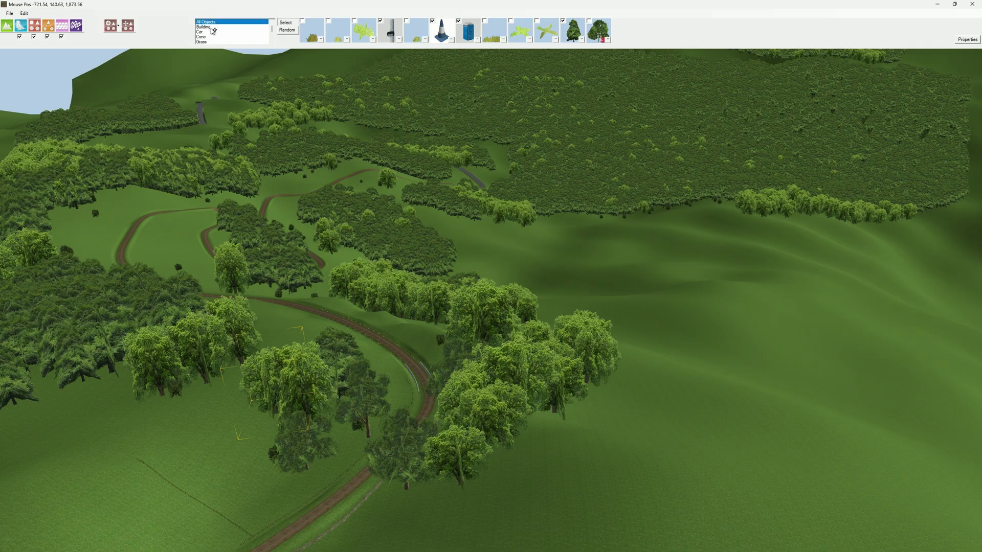
Filter string objects to Wall - Concrete, preview a wall object, then show the Walls category
click(48, 27)
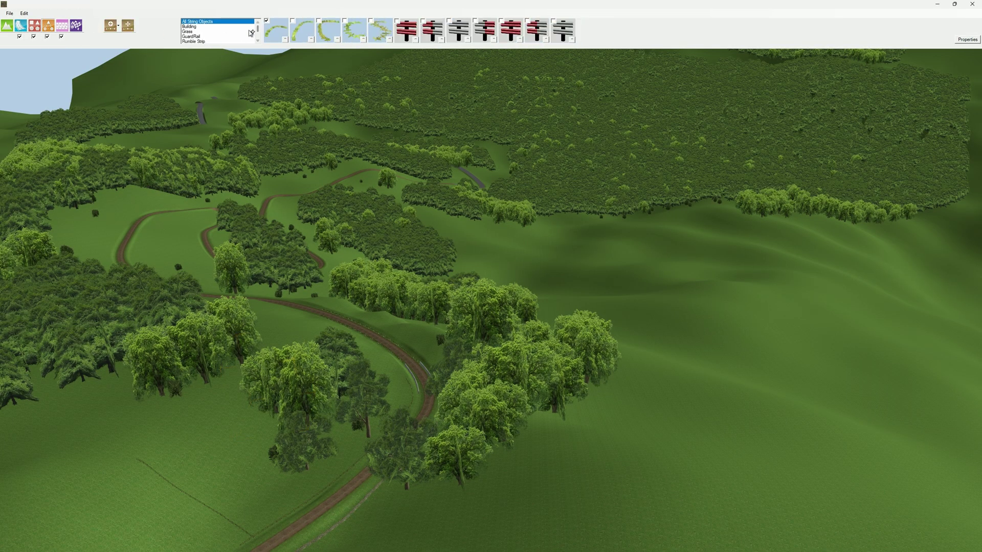
scroll(219, 37, down, 3)
scroll(219, 37, down, 1)
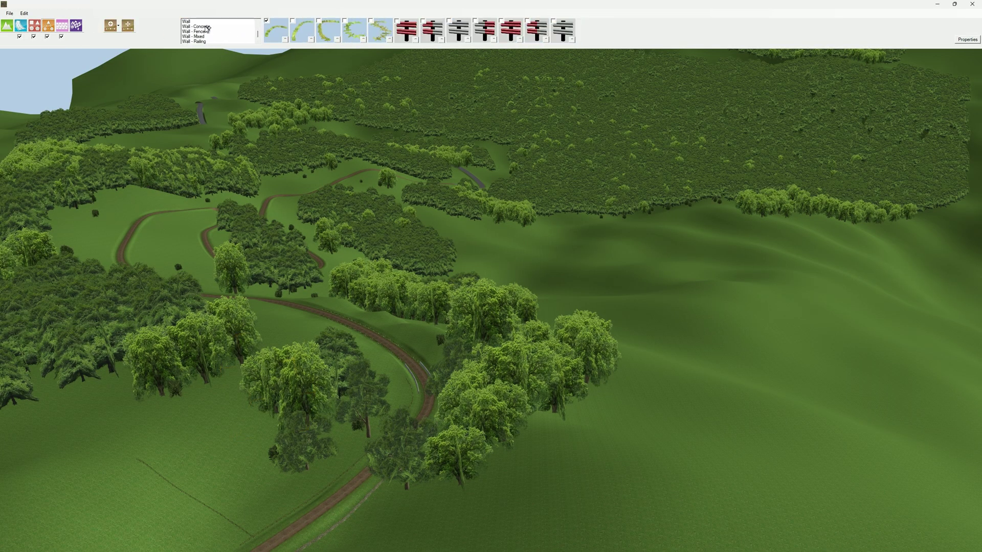
click(205, 26)
click(363, 39)
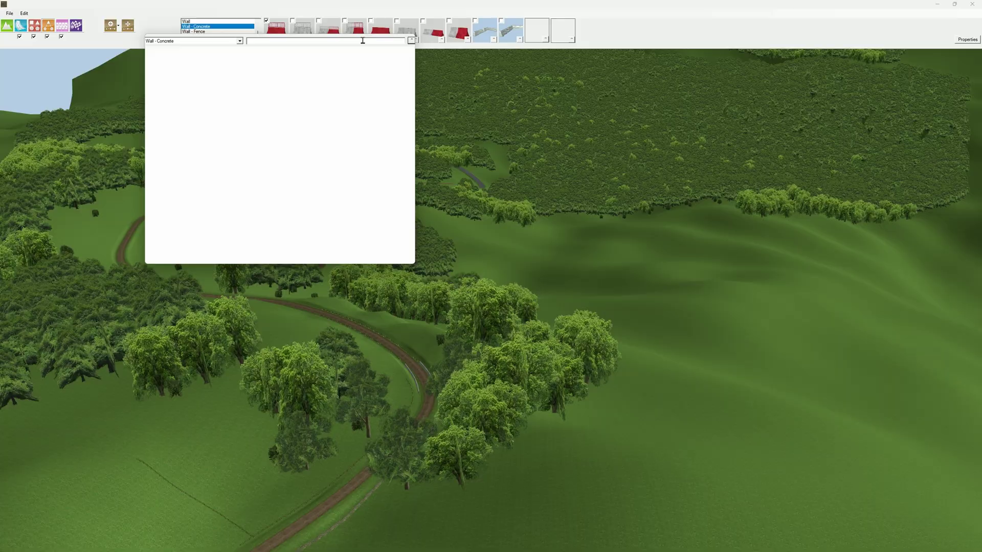
click(62, 26)
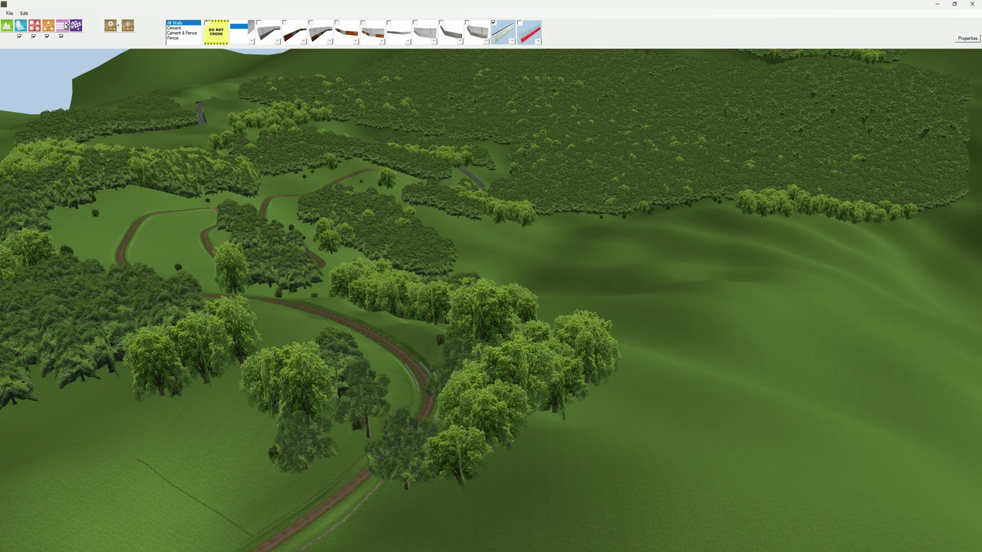
Open the Venue Properties dialog through the Edit menu's Venue... command
click(20, 25)
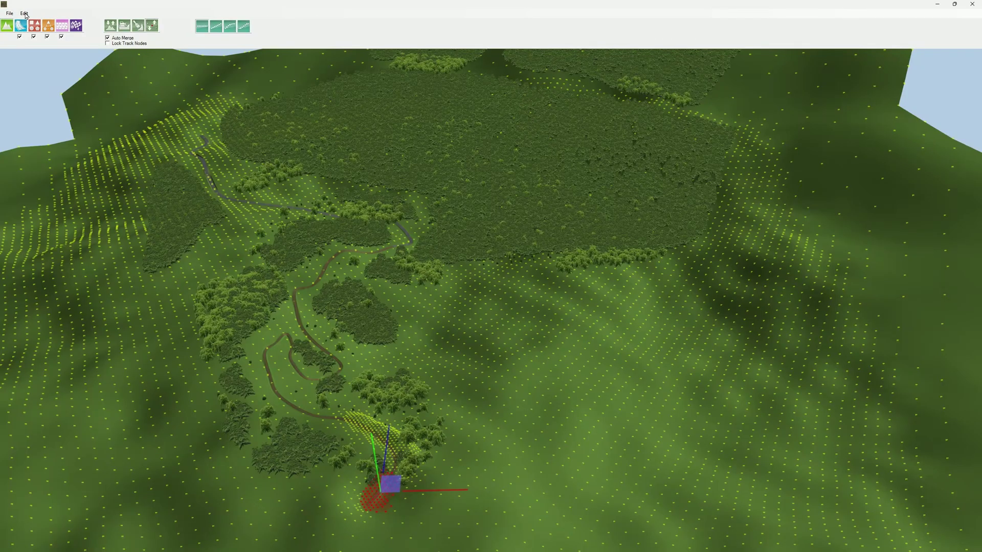
click(24, 13)
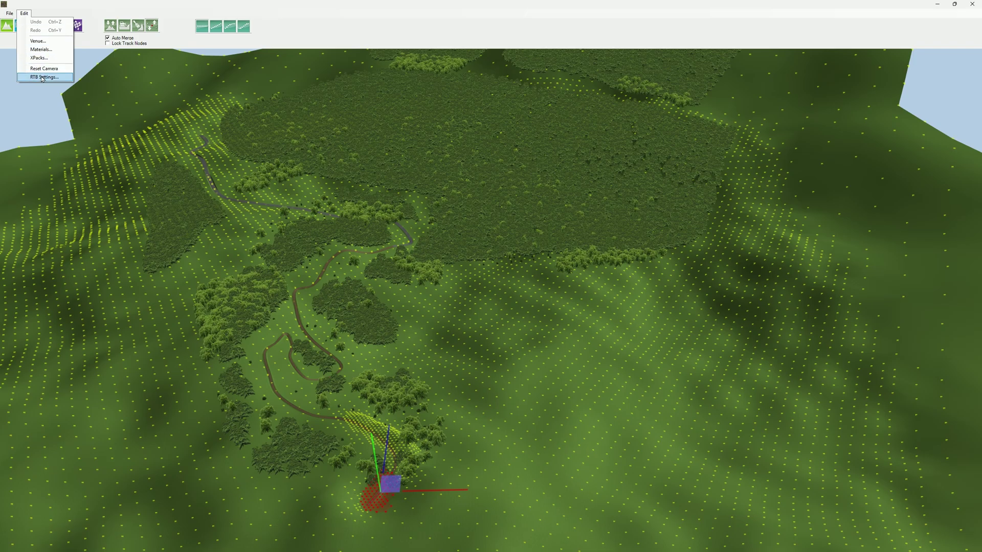
click(24, 15)
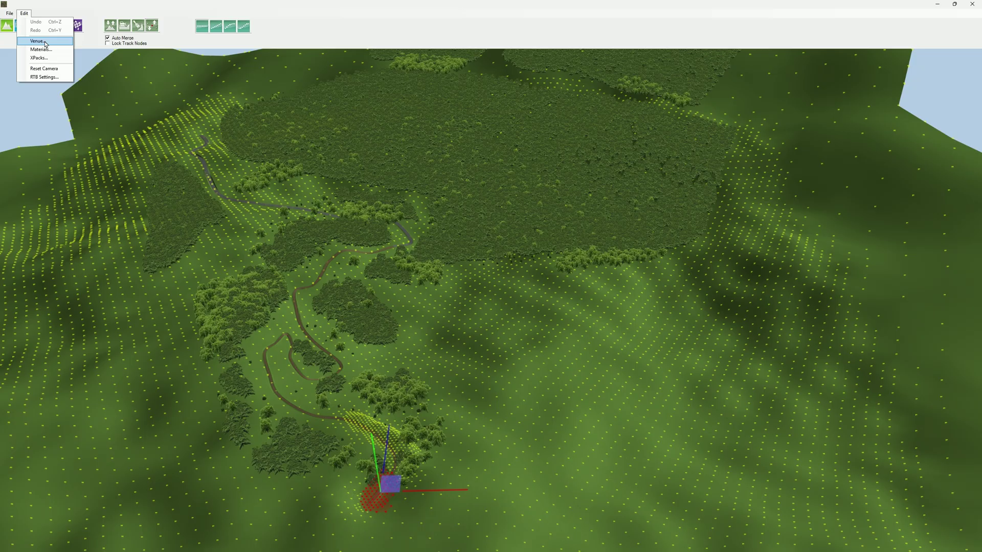
click(42, 42)
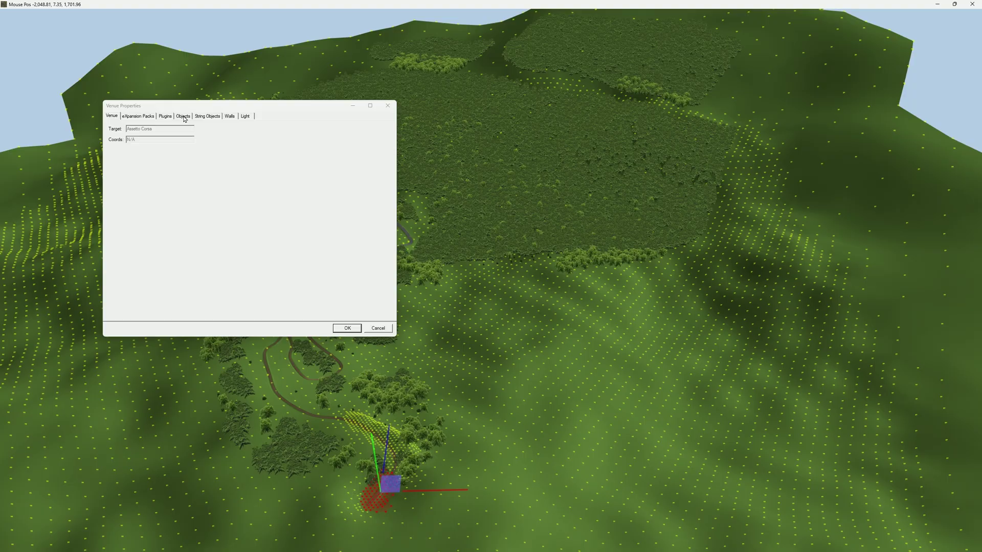
Look over the Expansions and Plugins tabs, then expand the default and Hazel object groups
click(143, 117)
click(166, 116)
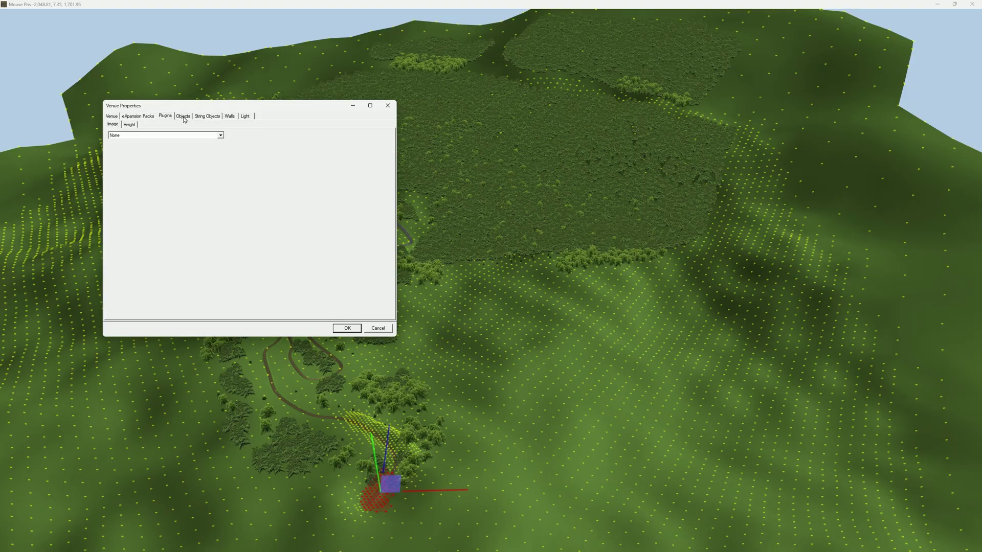
click(184, 118)
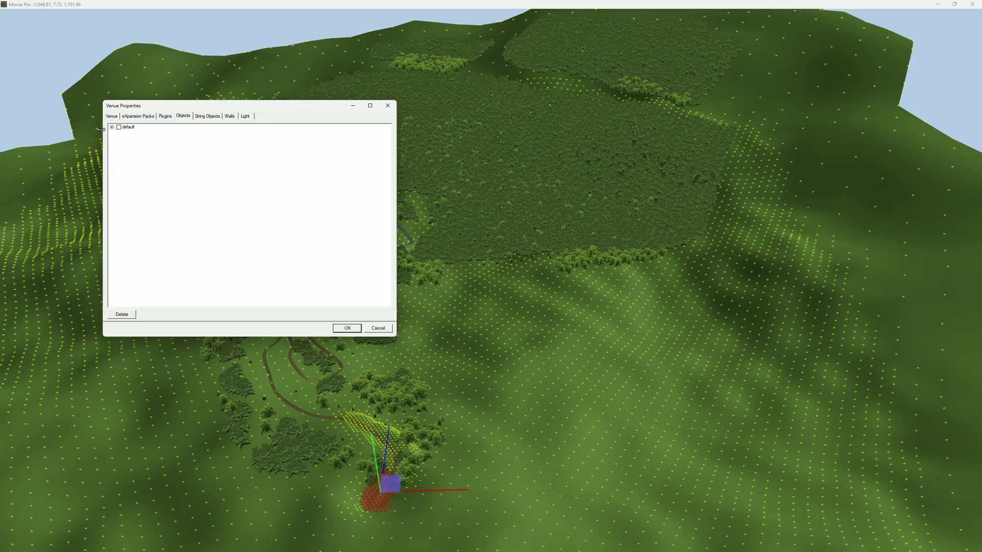
click(112, 128)
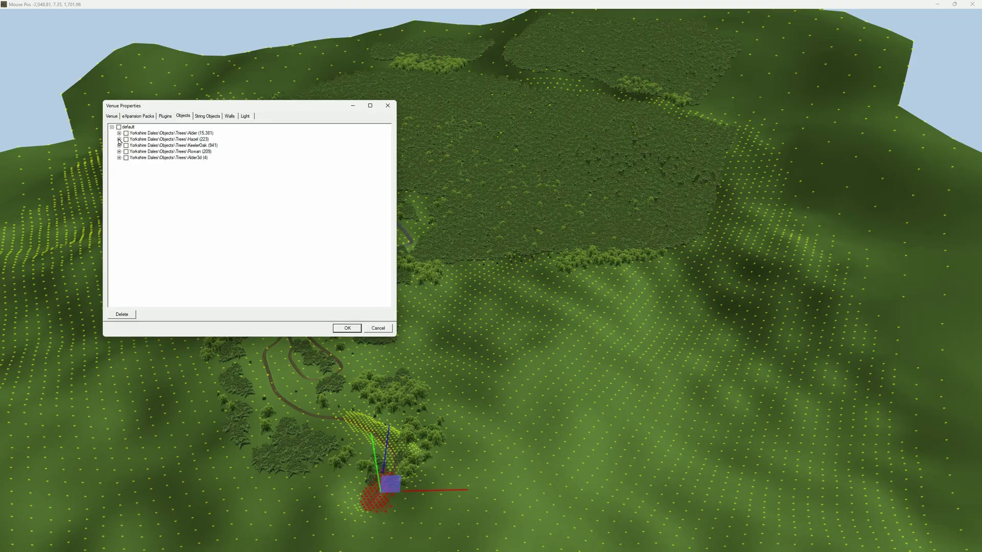
click(119, 140)
Jump to two hazel trees, tick the whole Hazel group (223), and show String Objects
click(160, 152)
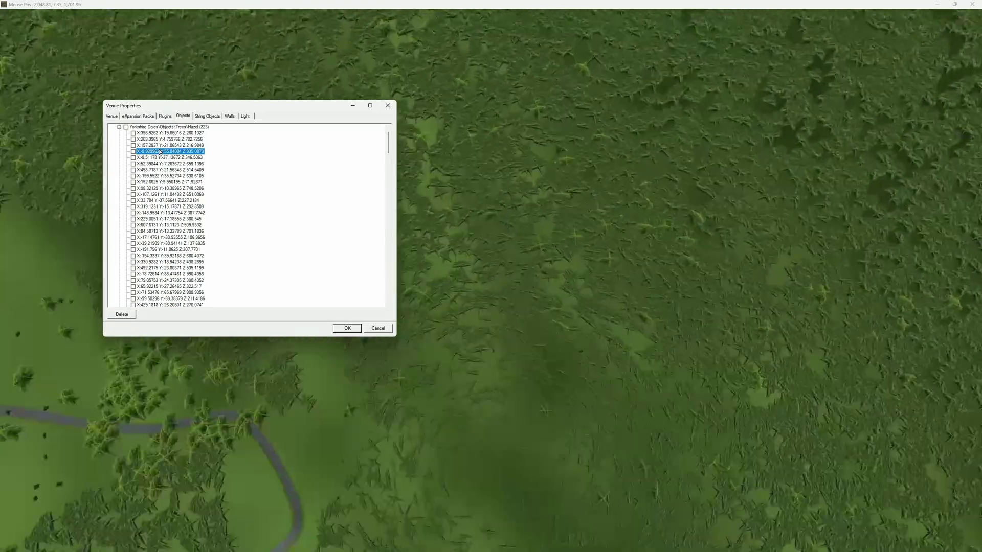
click(166, 213)
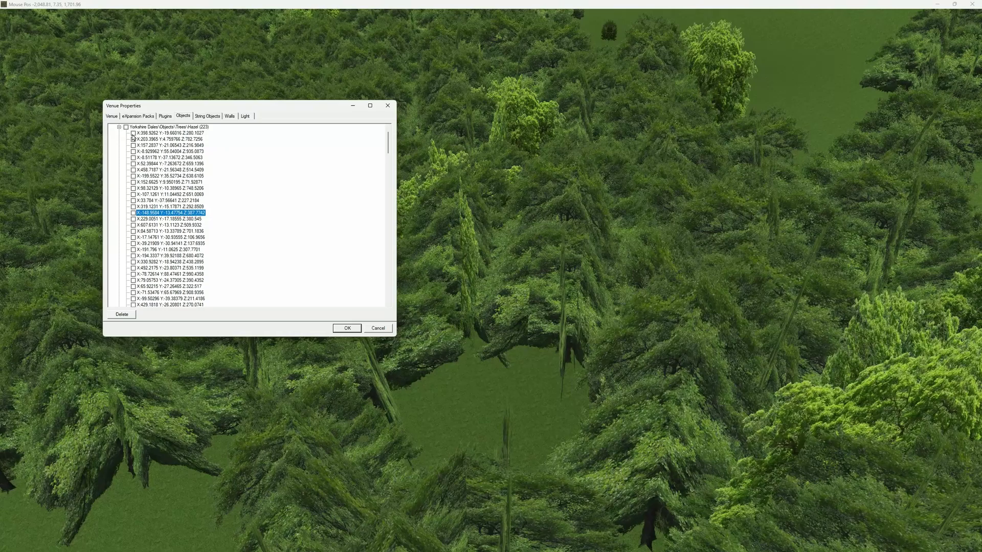
click(126, 127)
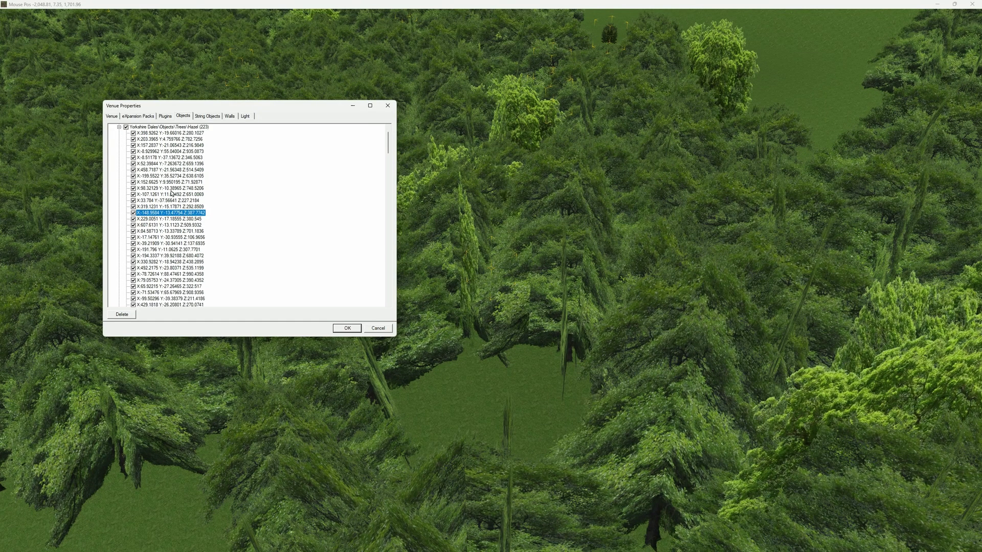
click(119, 127)
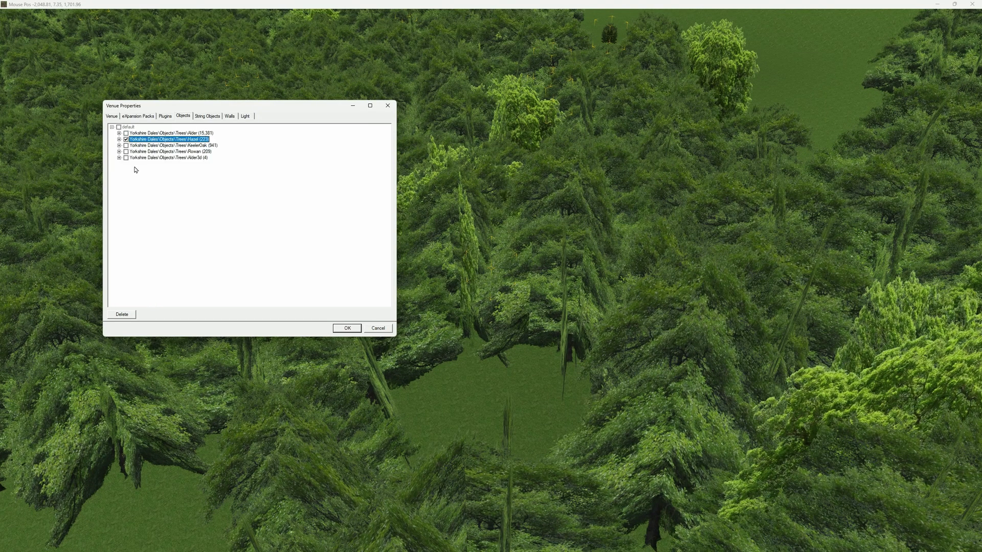
click(209, 118)
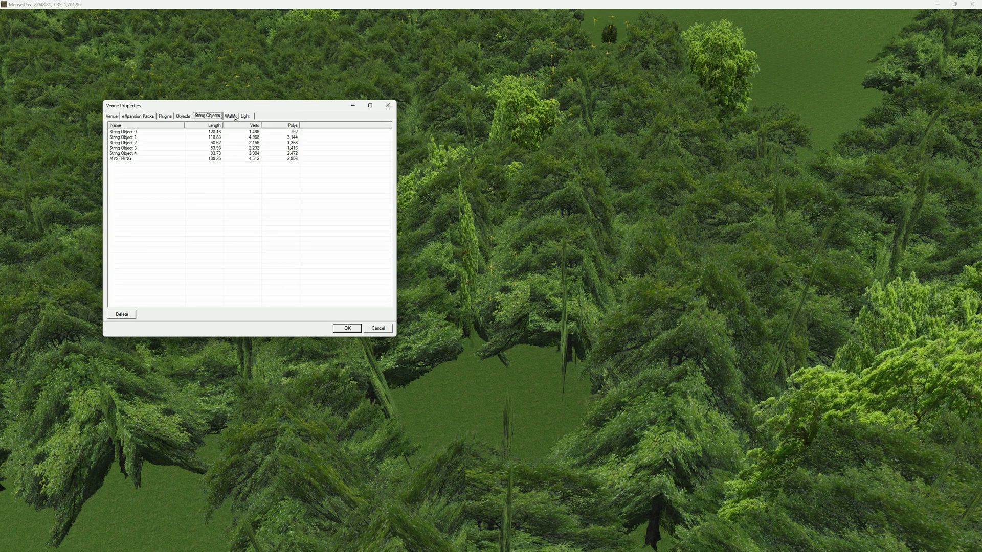
Browse the walls list, then fly the view to String Objects 0 and 2
click(230, 116)
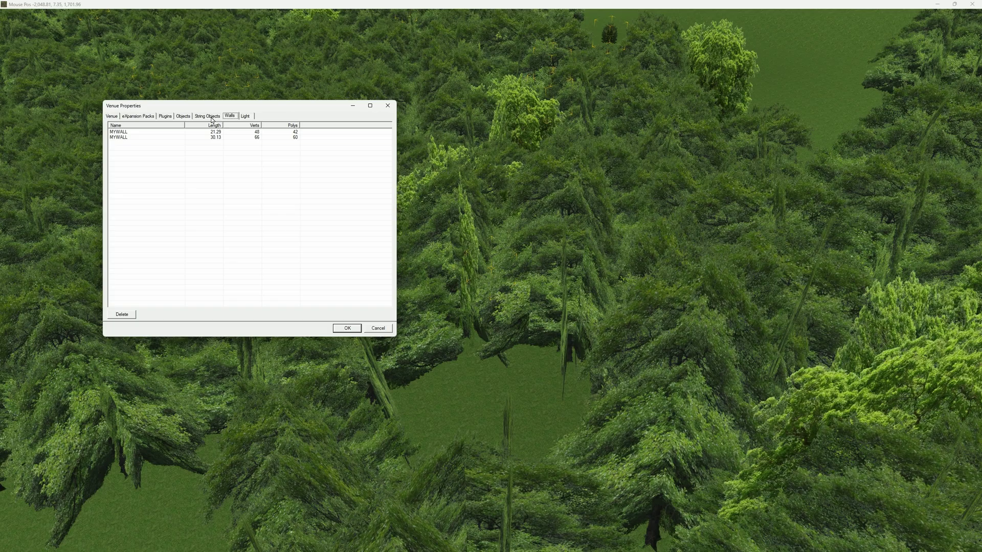
click(212, 118)
click(141, 133)
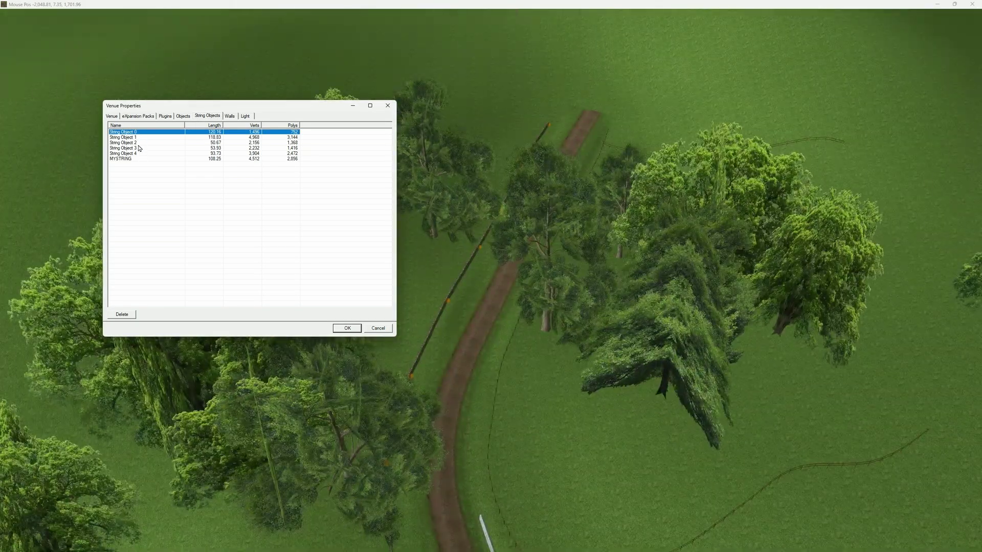
click(138, 143)
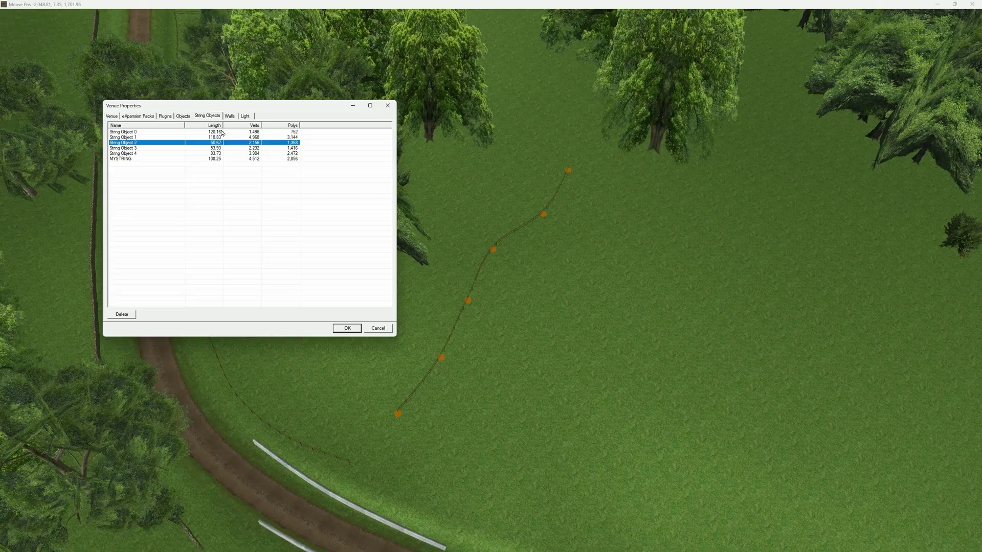
Delete the 224 ticked Hazel tree objects from the placed objects list
click(183, 117)
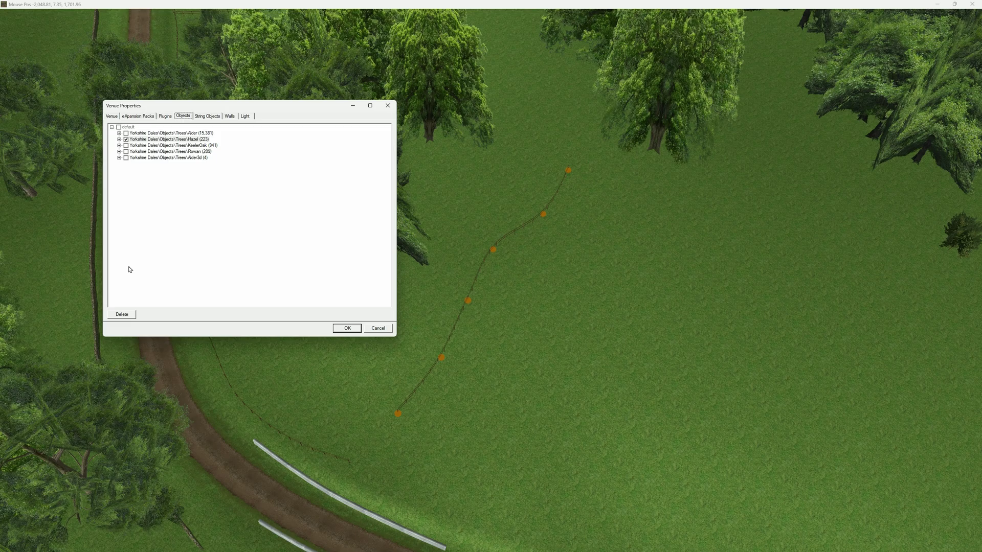
click(130, 315)
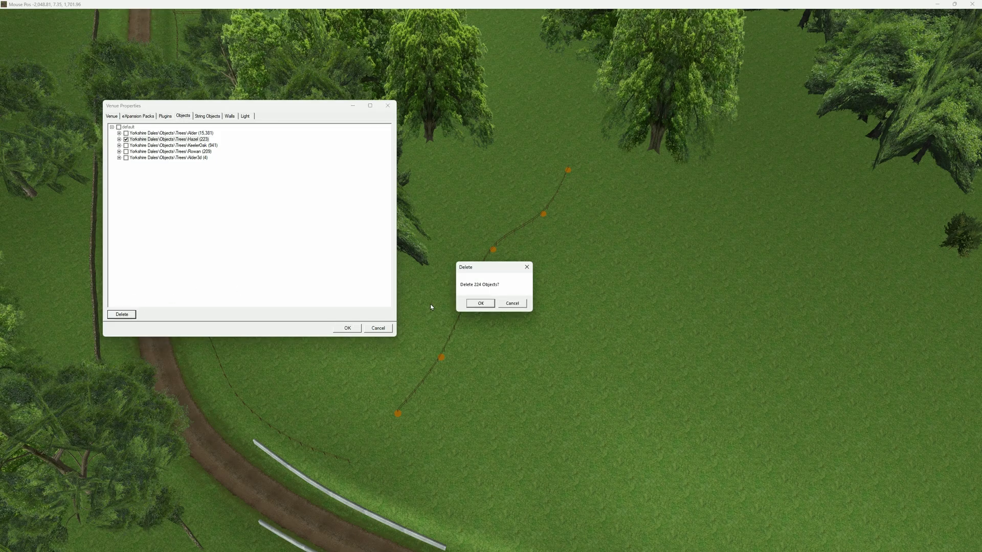
click(480, 303)
Fly to the first MYWALL and view it along the road, then fly to String Object 2
click(229, 117)
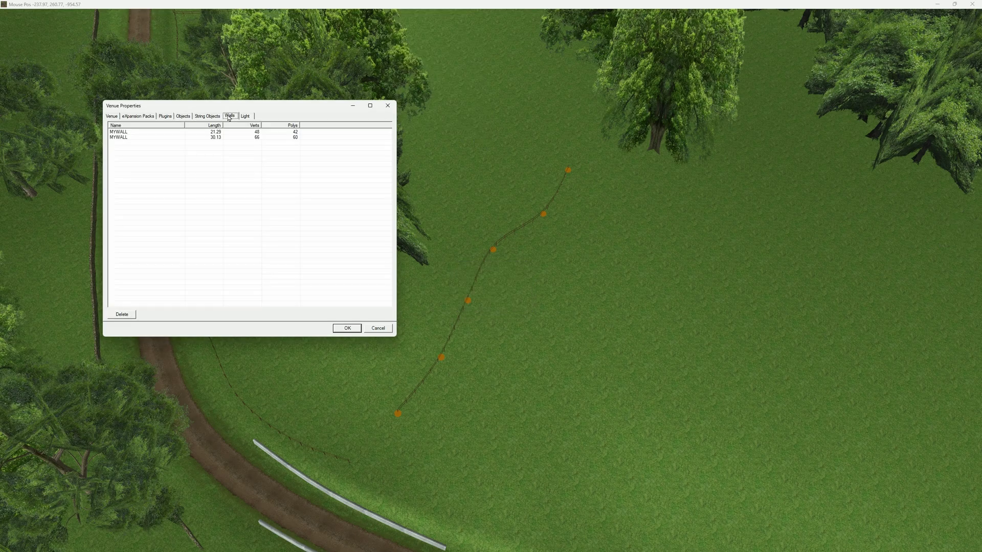
click(213, 132)
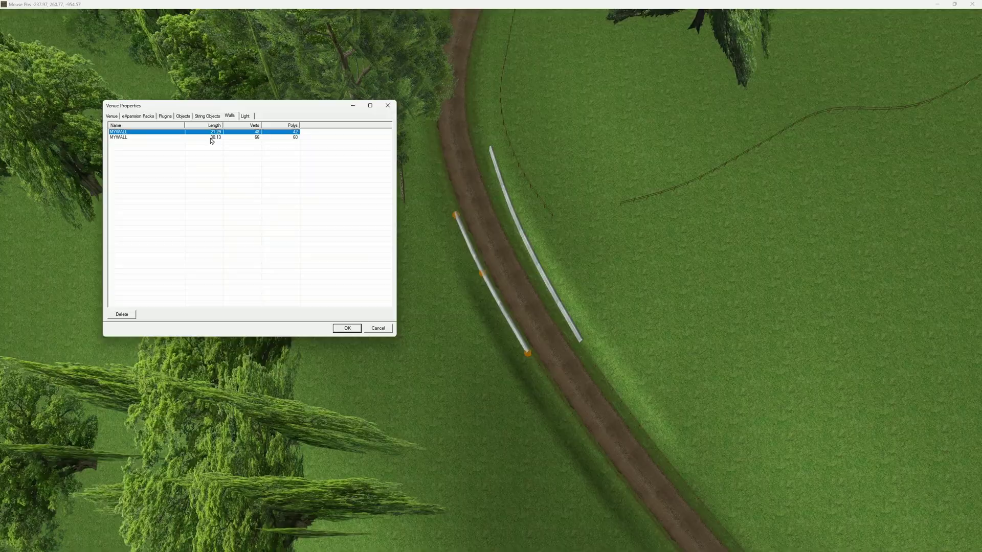
click(471, 240)
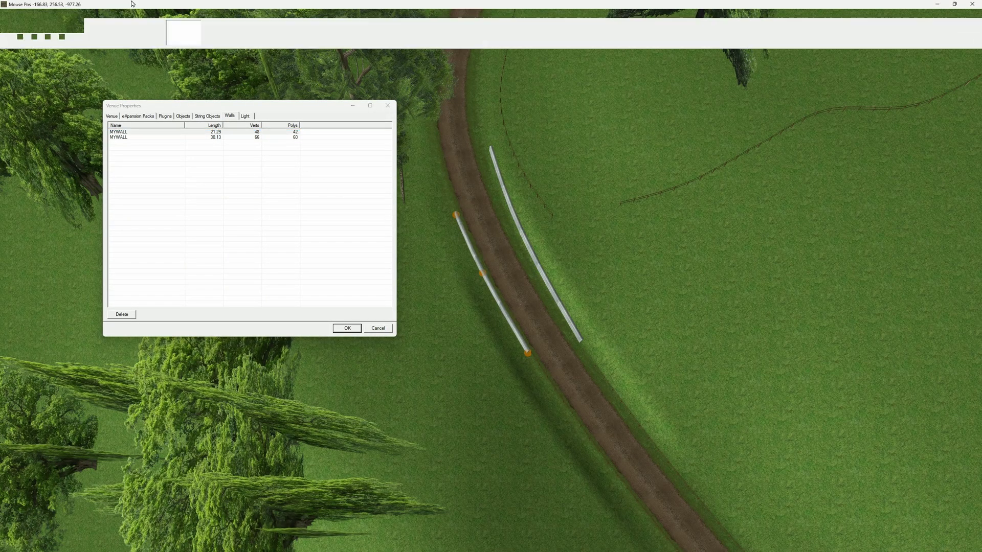
mouse_move(442, 239)
middle_down()
mouse_move(386, 246)
mouse_move(346, 208)
mouse_move(449, 231)
middle_up()
click(215, 116)
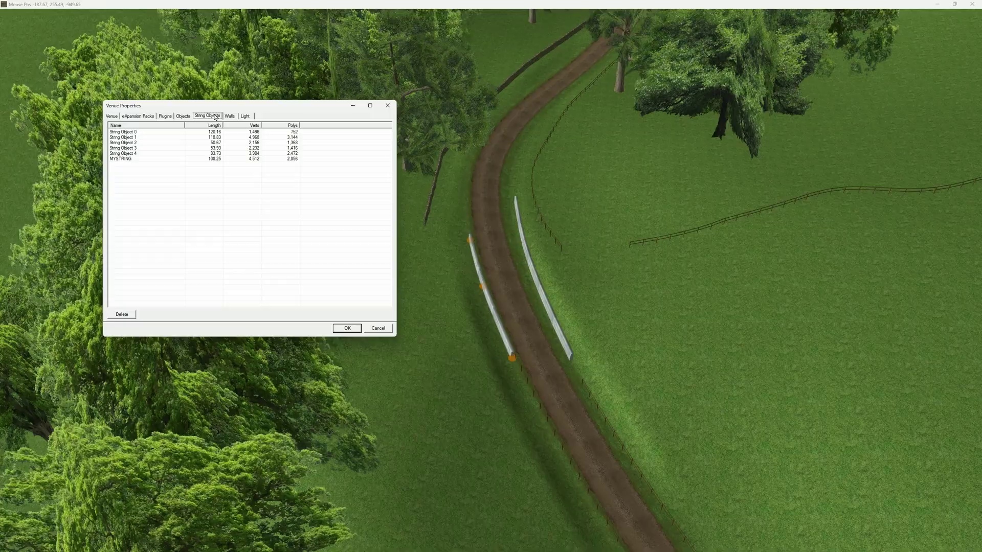
click(153, 144)
click(71, 42)
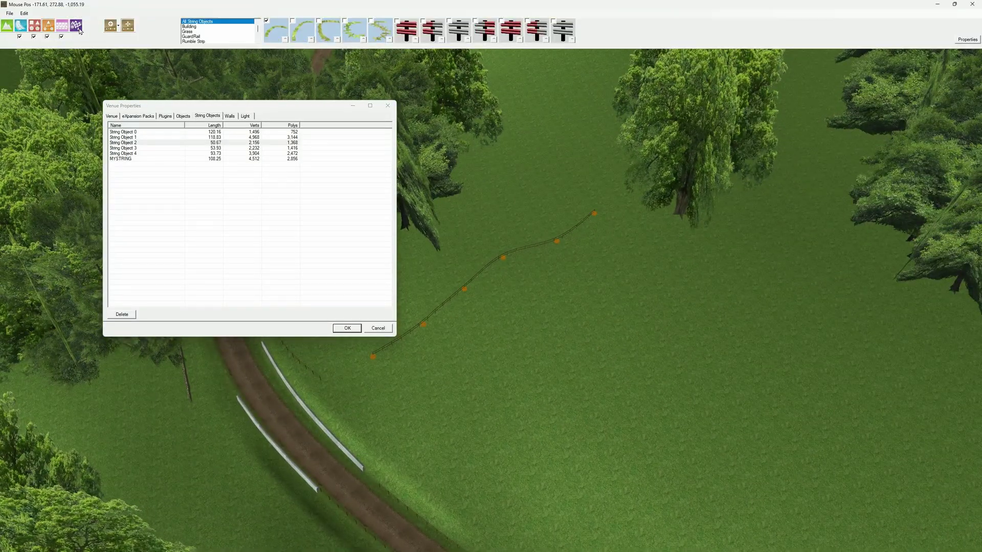